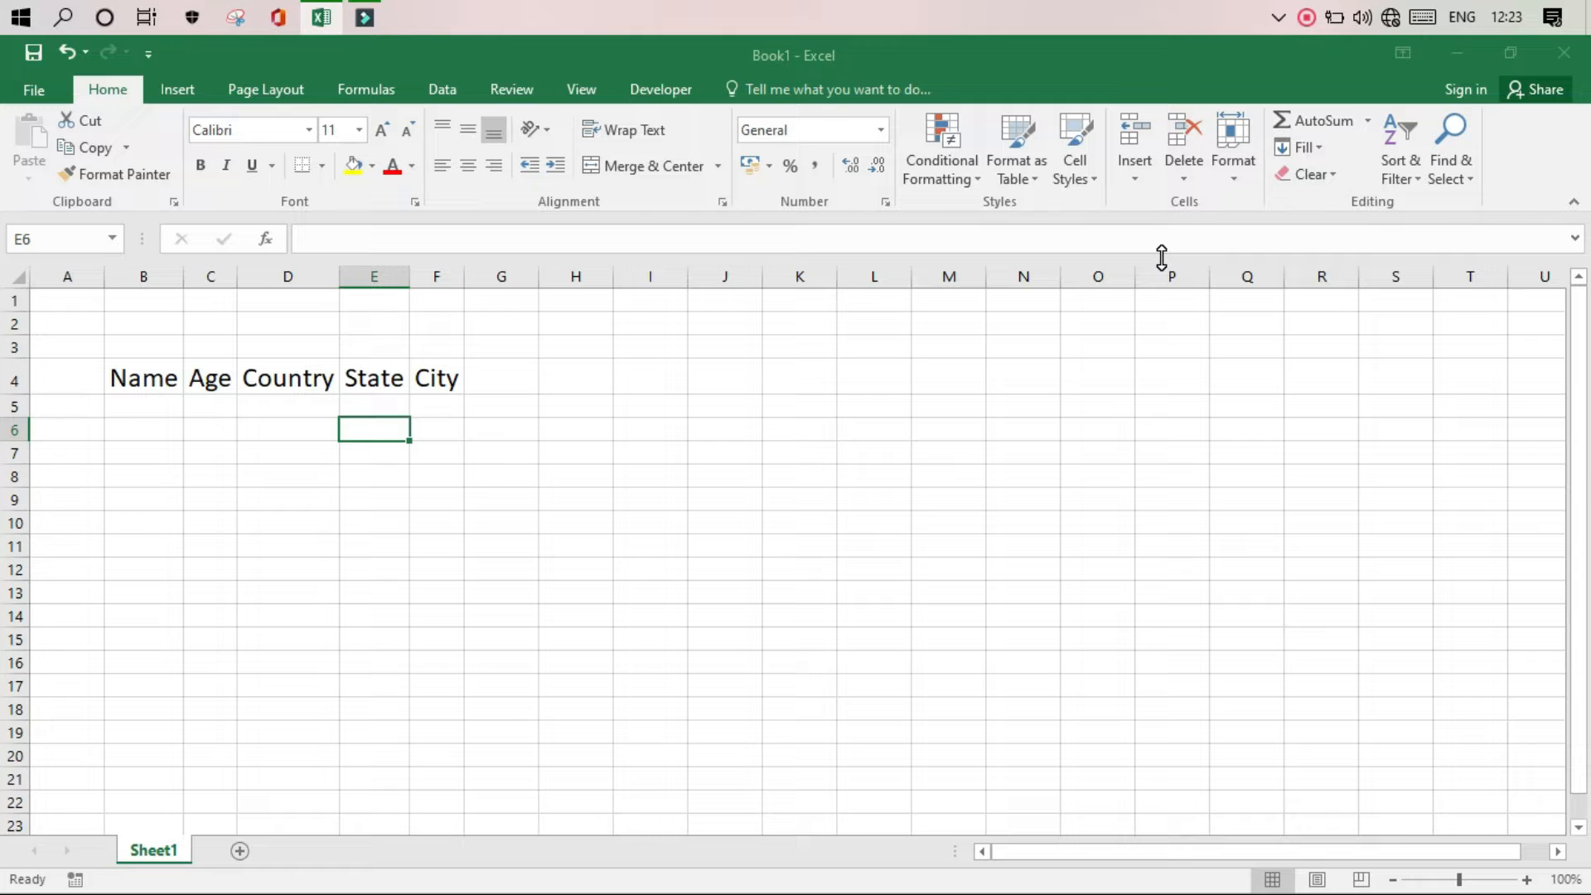
Add the Form command from Commands Not in the Ribbon to the Quick Access Toolbar for all documents
right_click(106, 96)
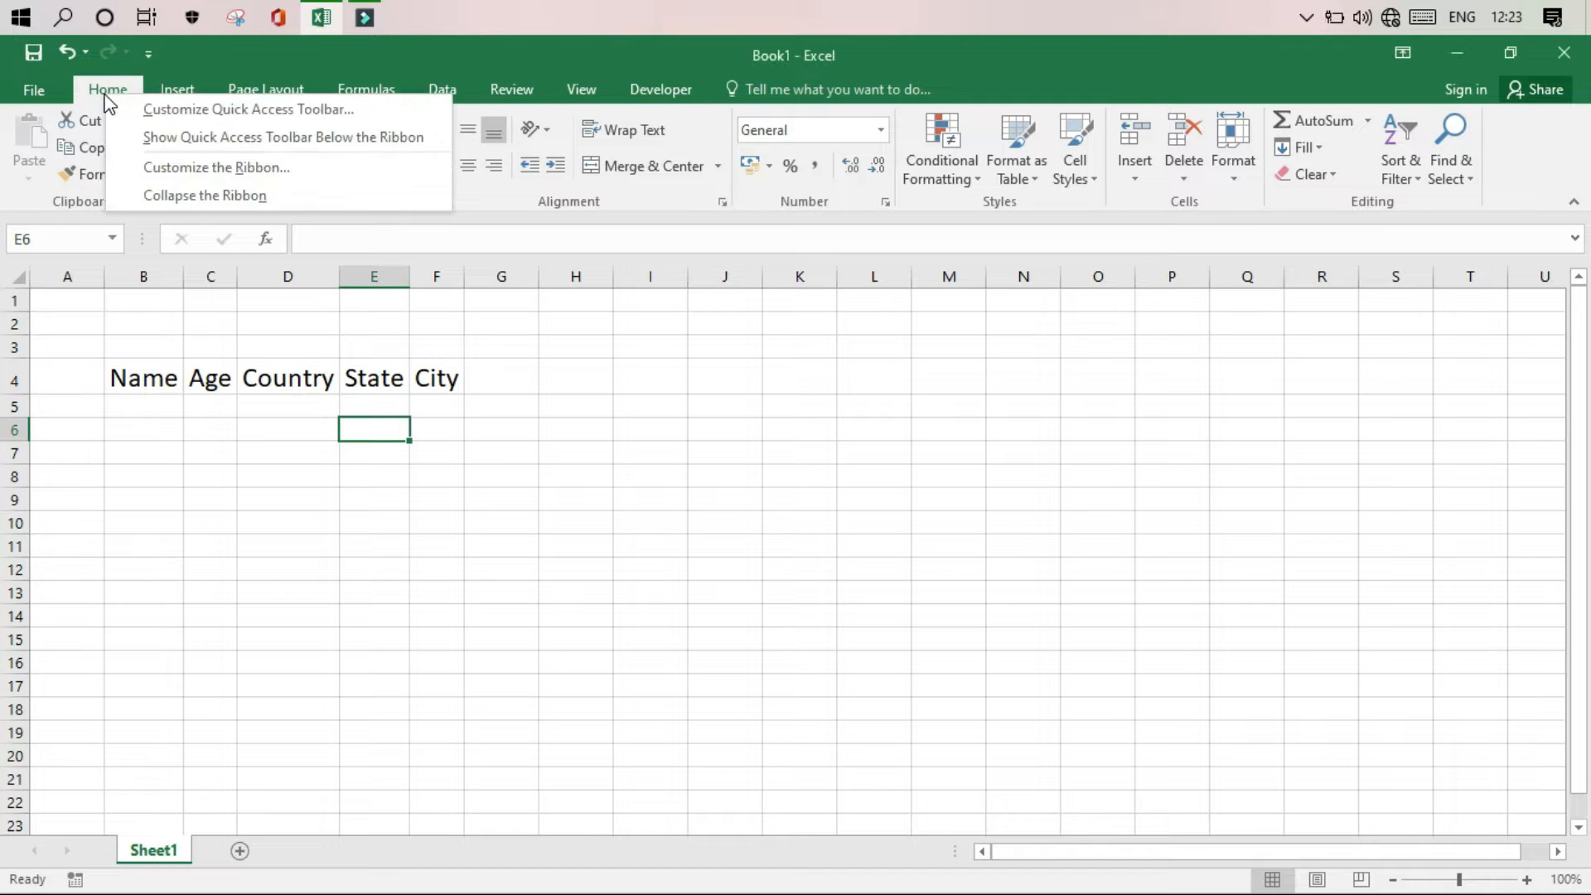
click(151, 113)
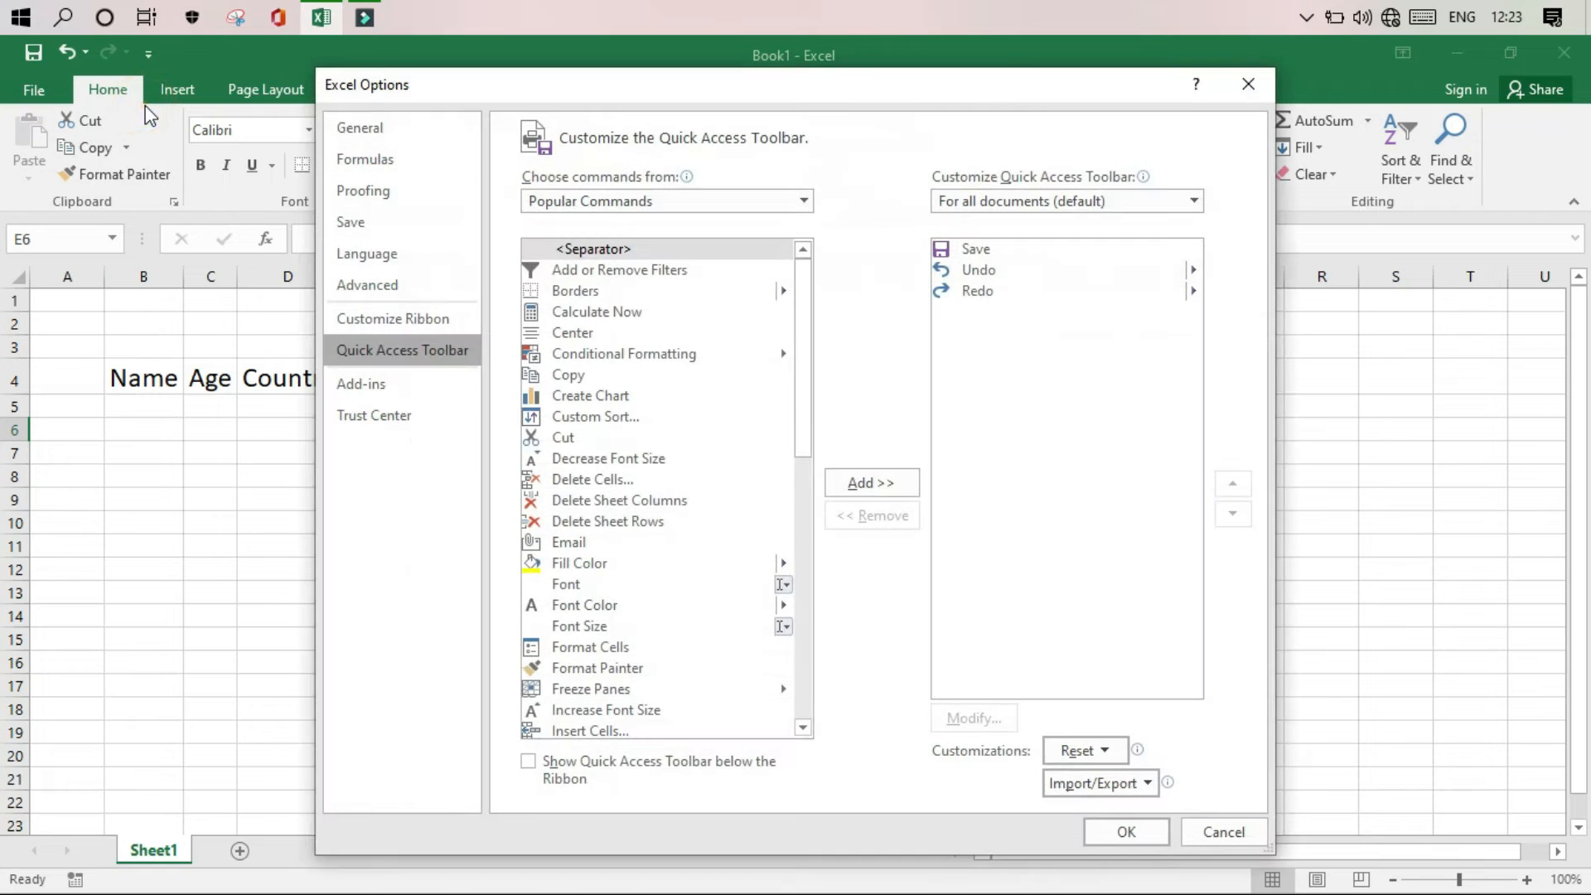
click(678, 202)
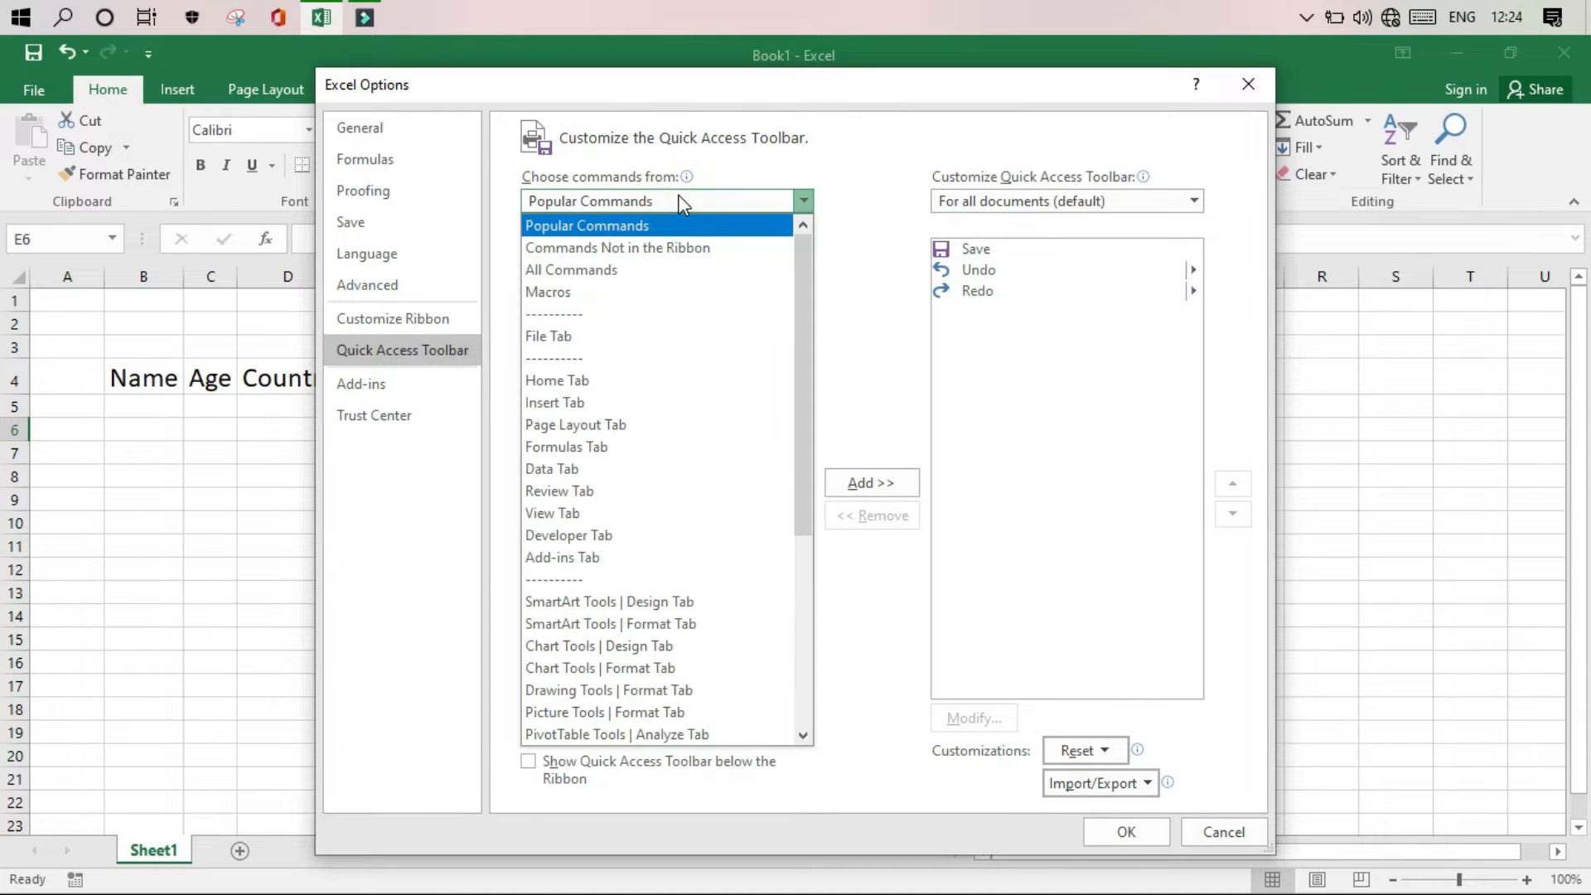
click(683, 249)
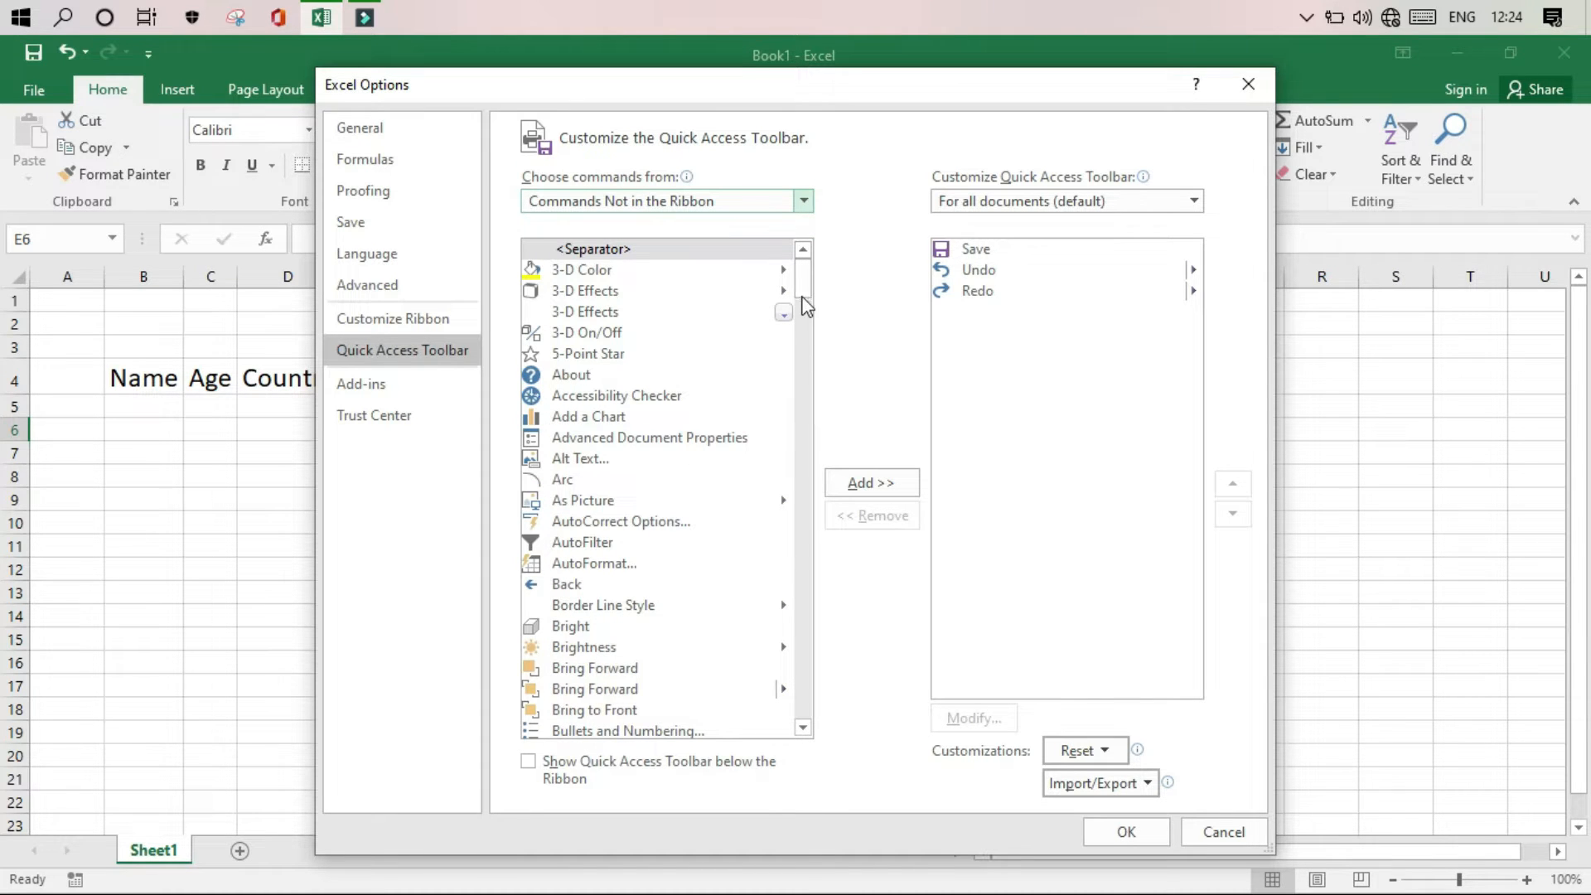
drag(803, 289, 809, 423)
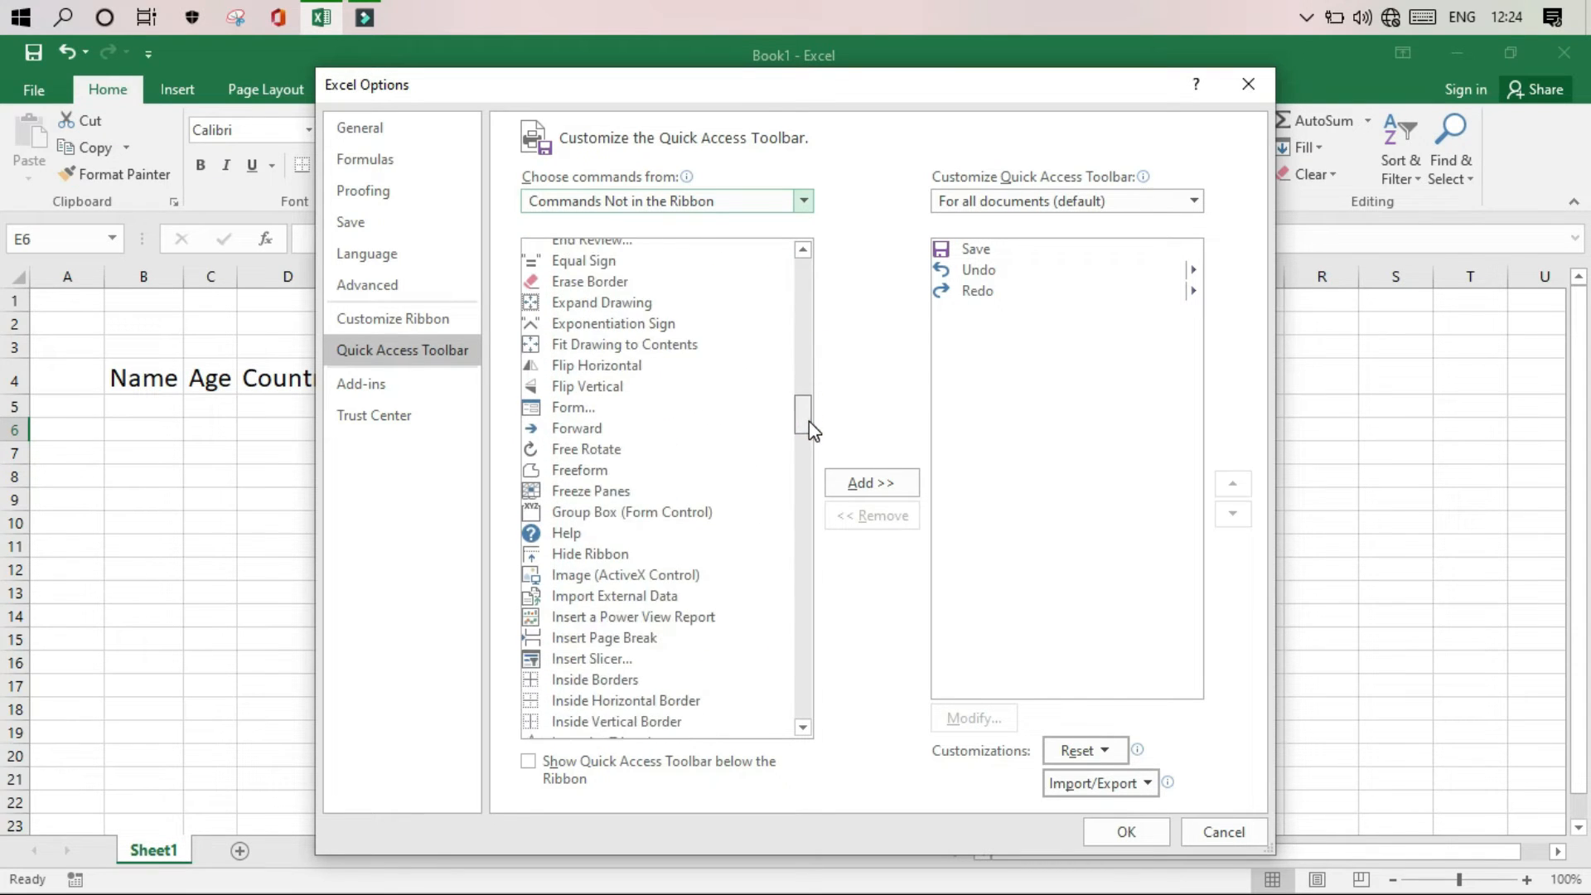
click(573, 407)
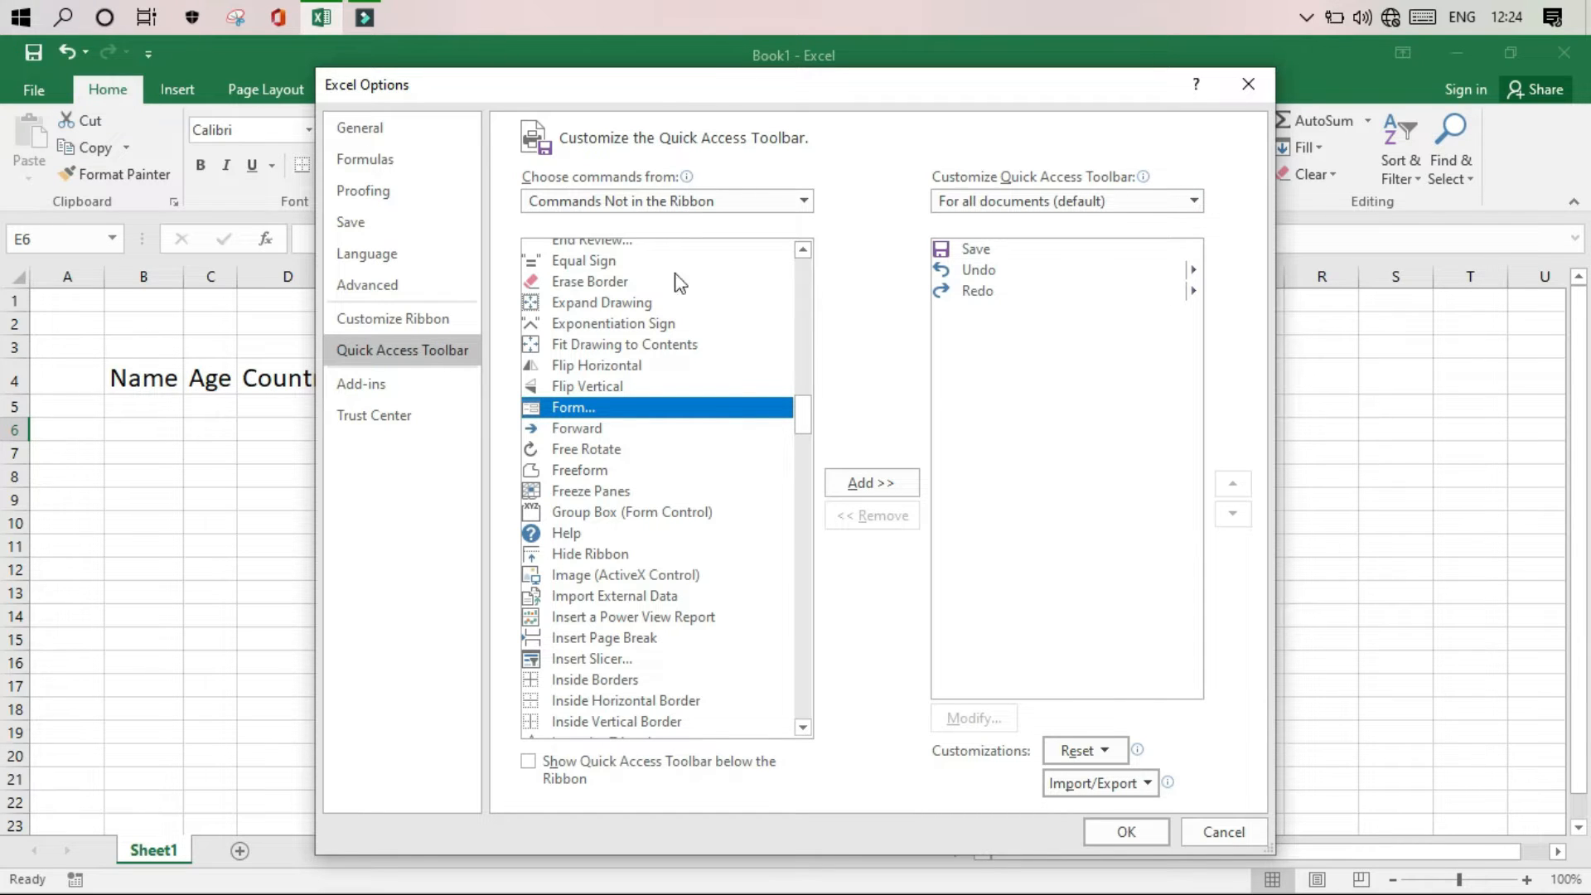
click(885, 484)
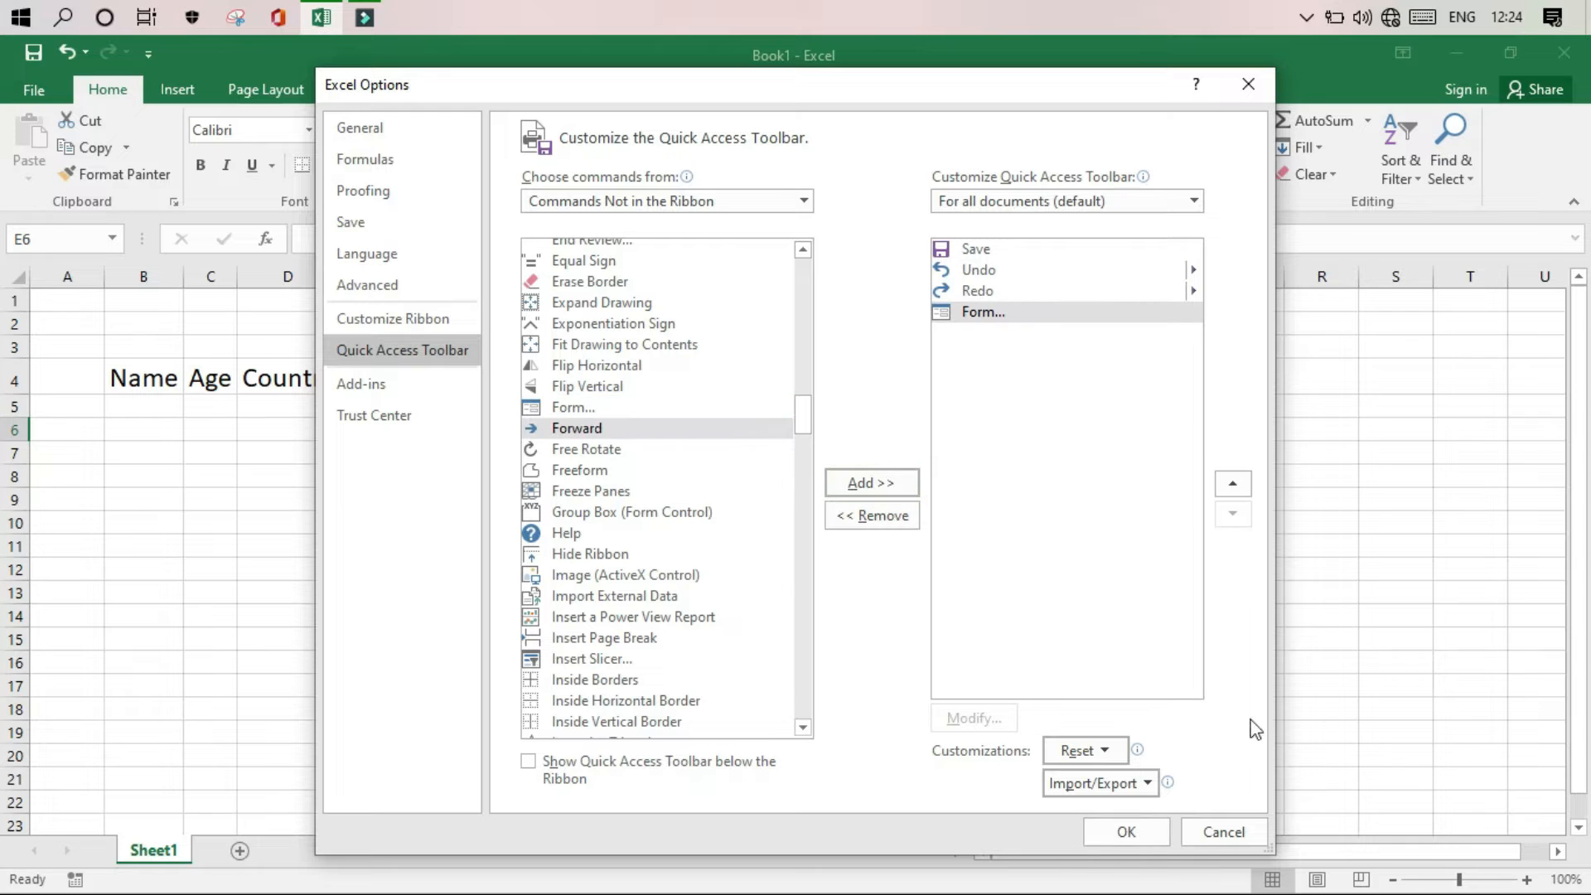
click(1156, 833)
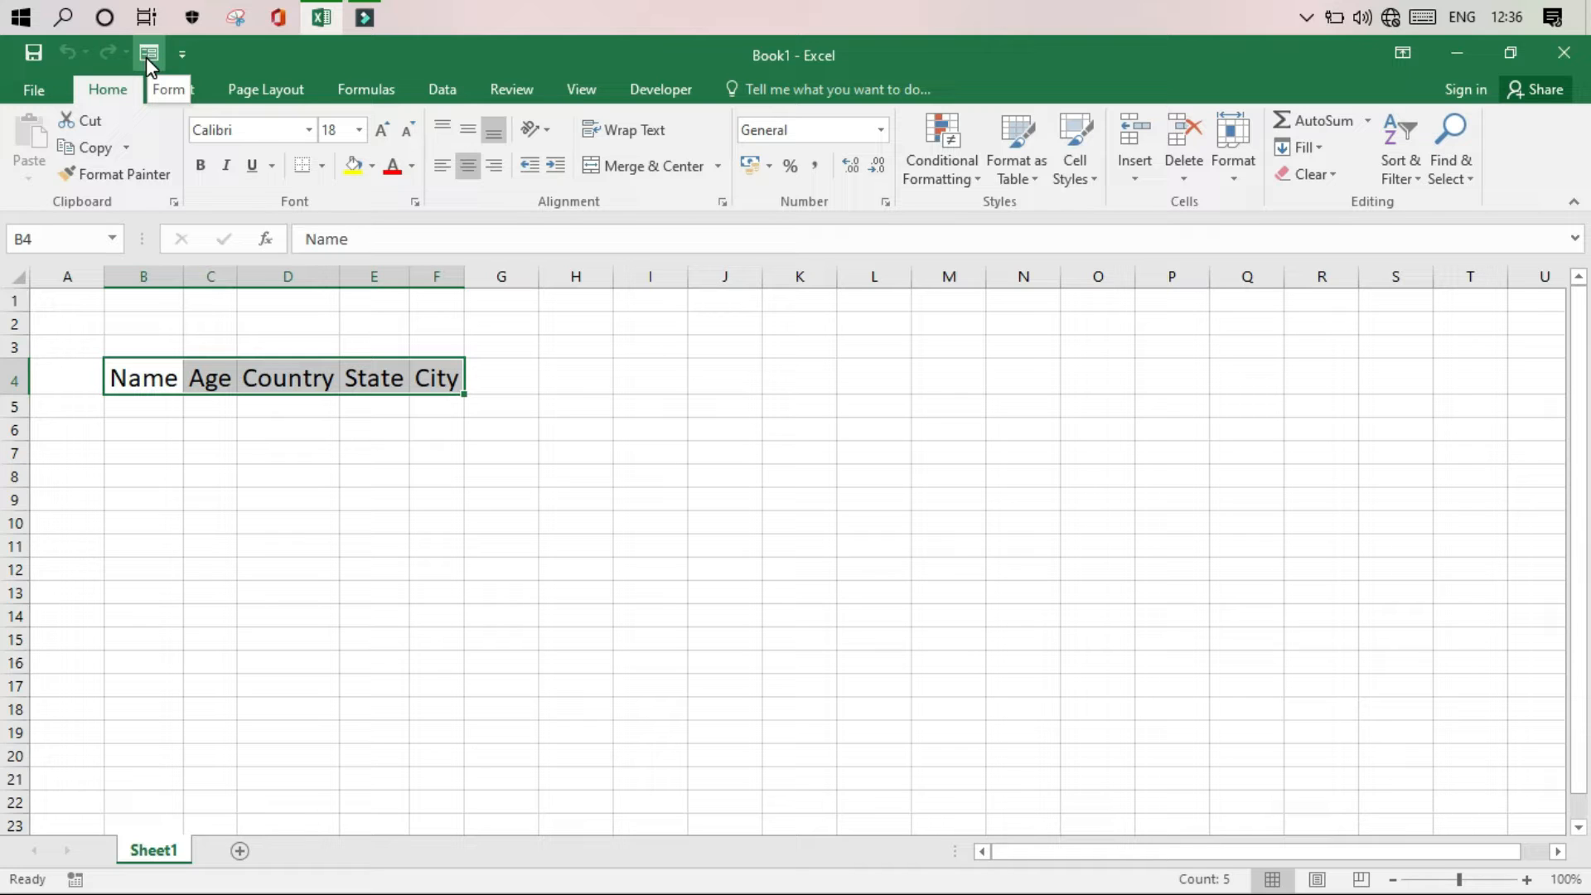
Open a data form for the selected headers, using the first row as labels, and enter the first person's name and age 66
click(146, 55)
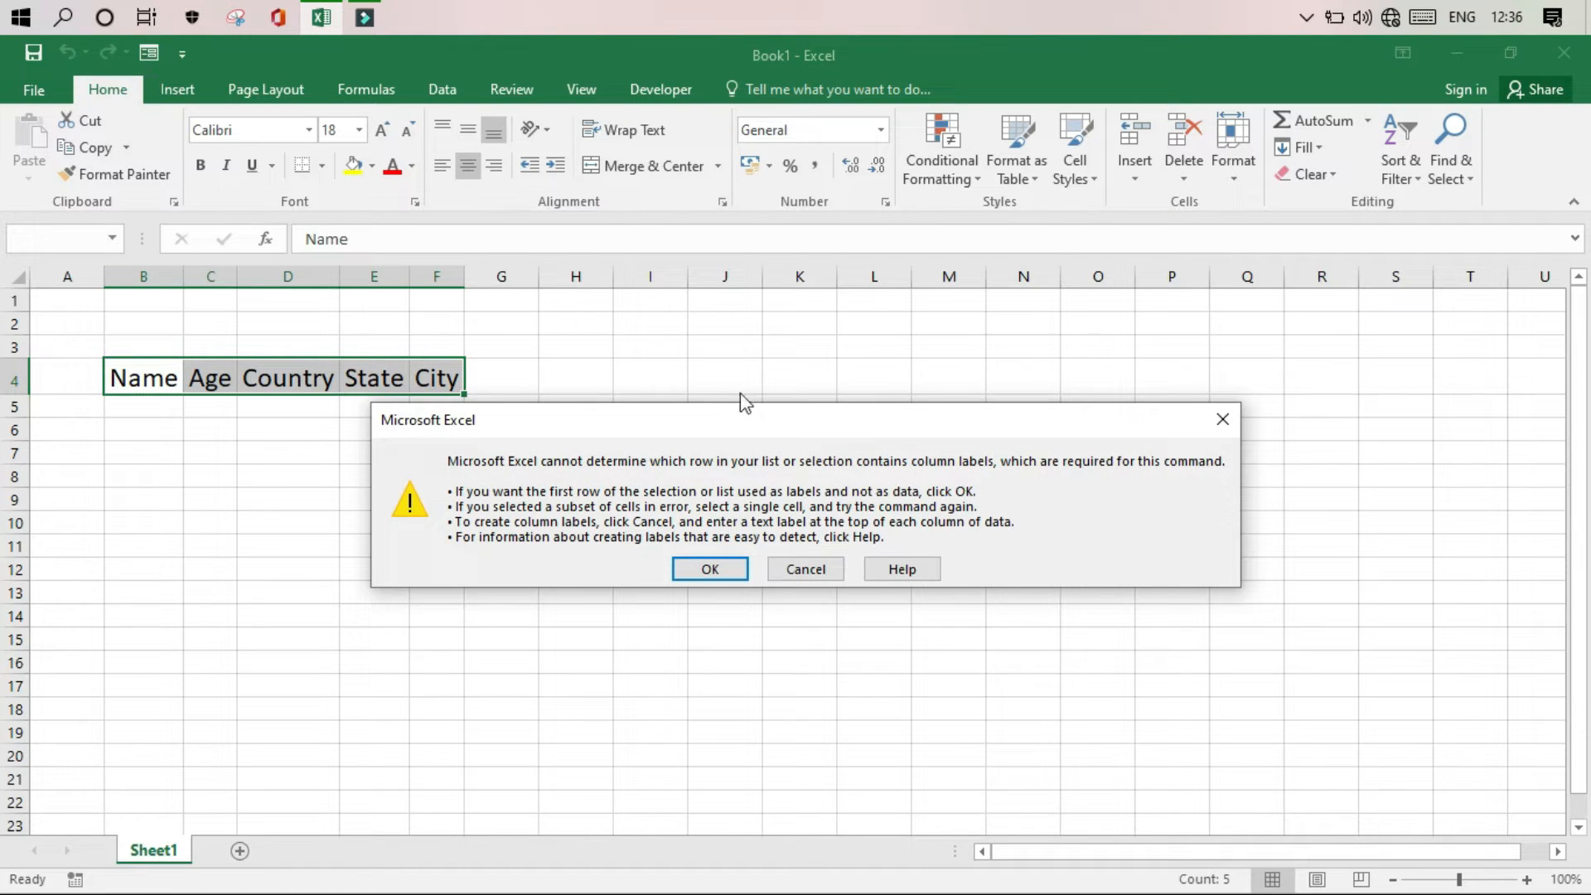
click(715, 569)
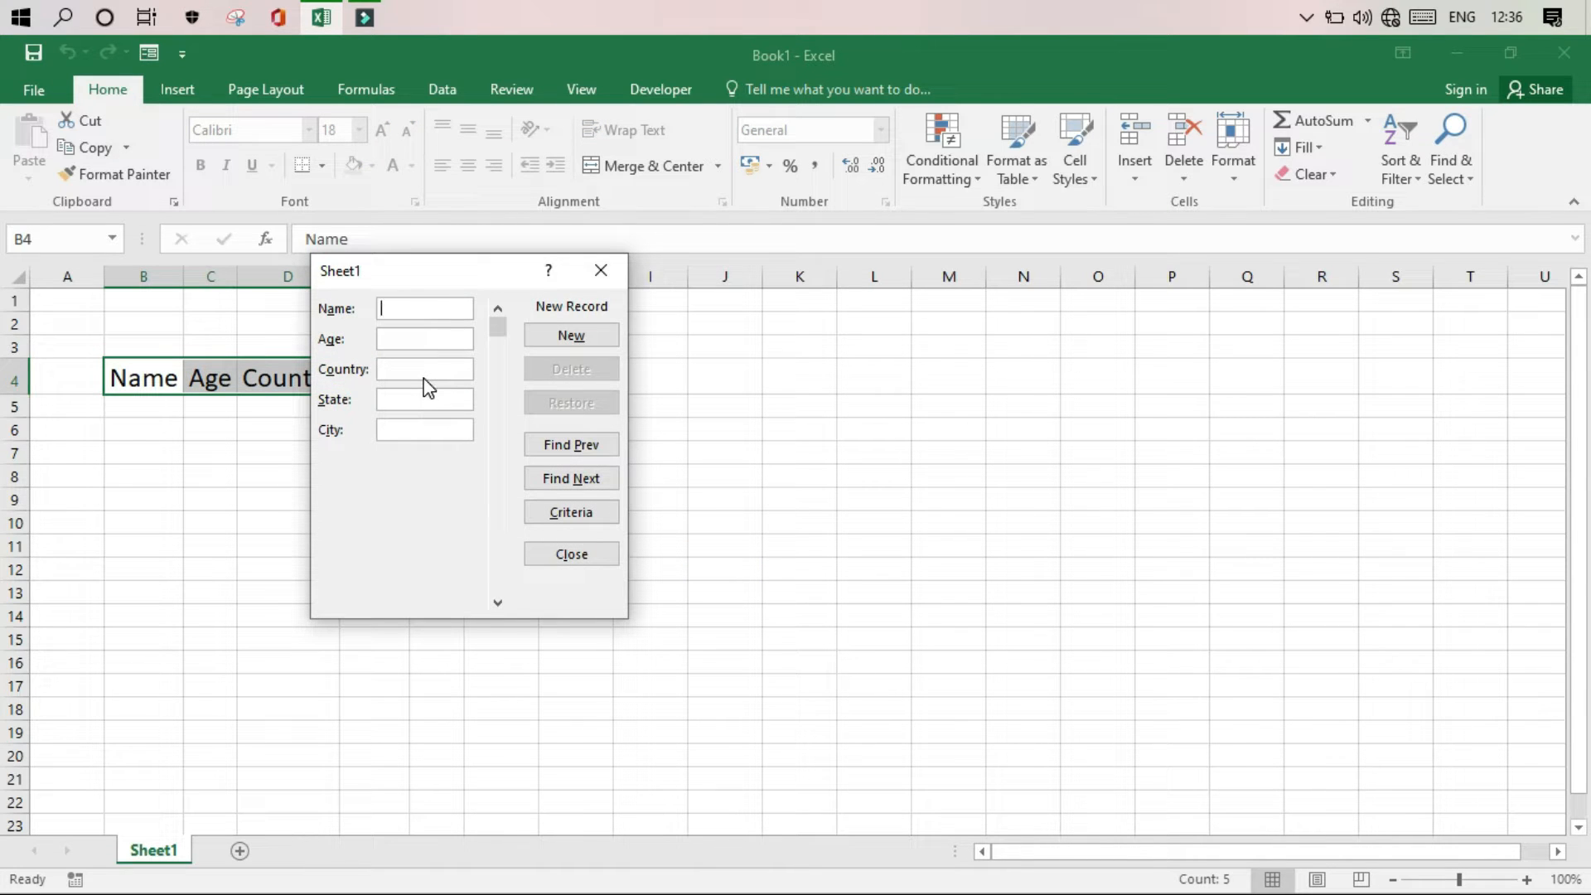
text(Mo)
key(BackSpace)
key(BackSpace)
text(Mohan)
key(Tab)
text(66)
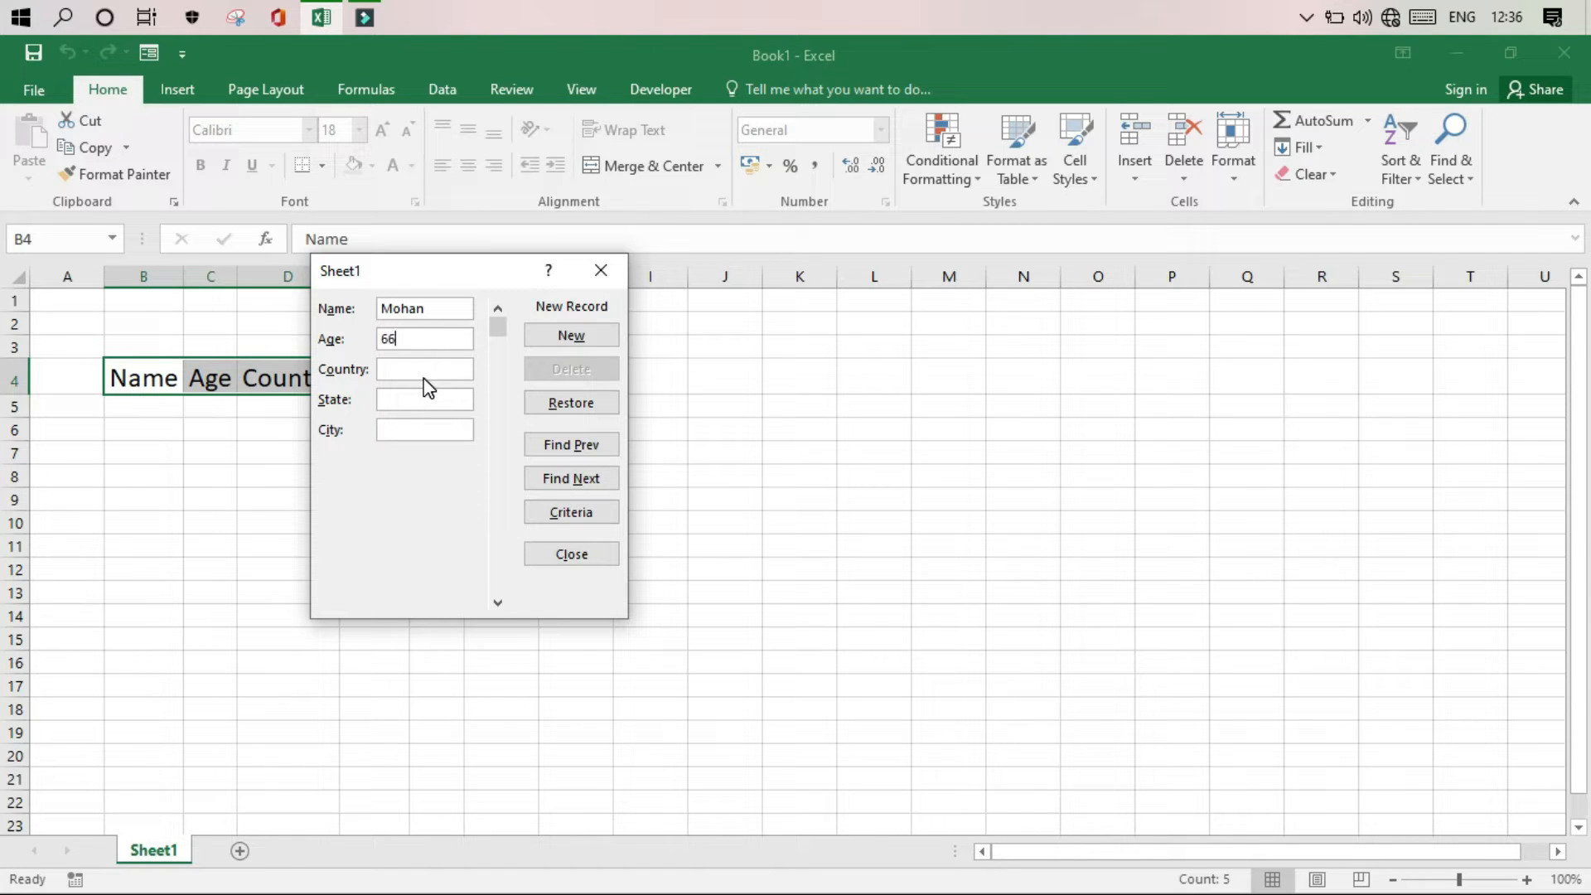
text(India)
Complete the first record with country India, state Tamil Nadu and city Madurai, and add it to the sheet
key(Tab)
text(Tamil Nadu)
key(Tab)
text(Madurai)
key(Return)
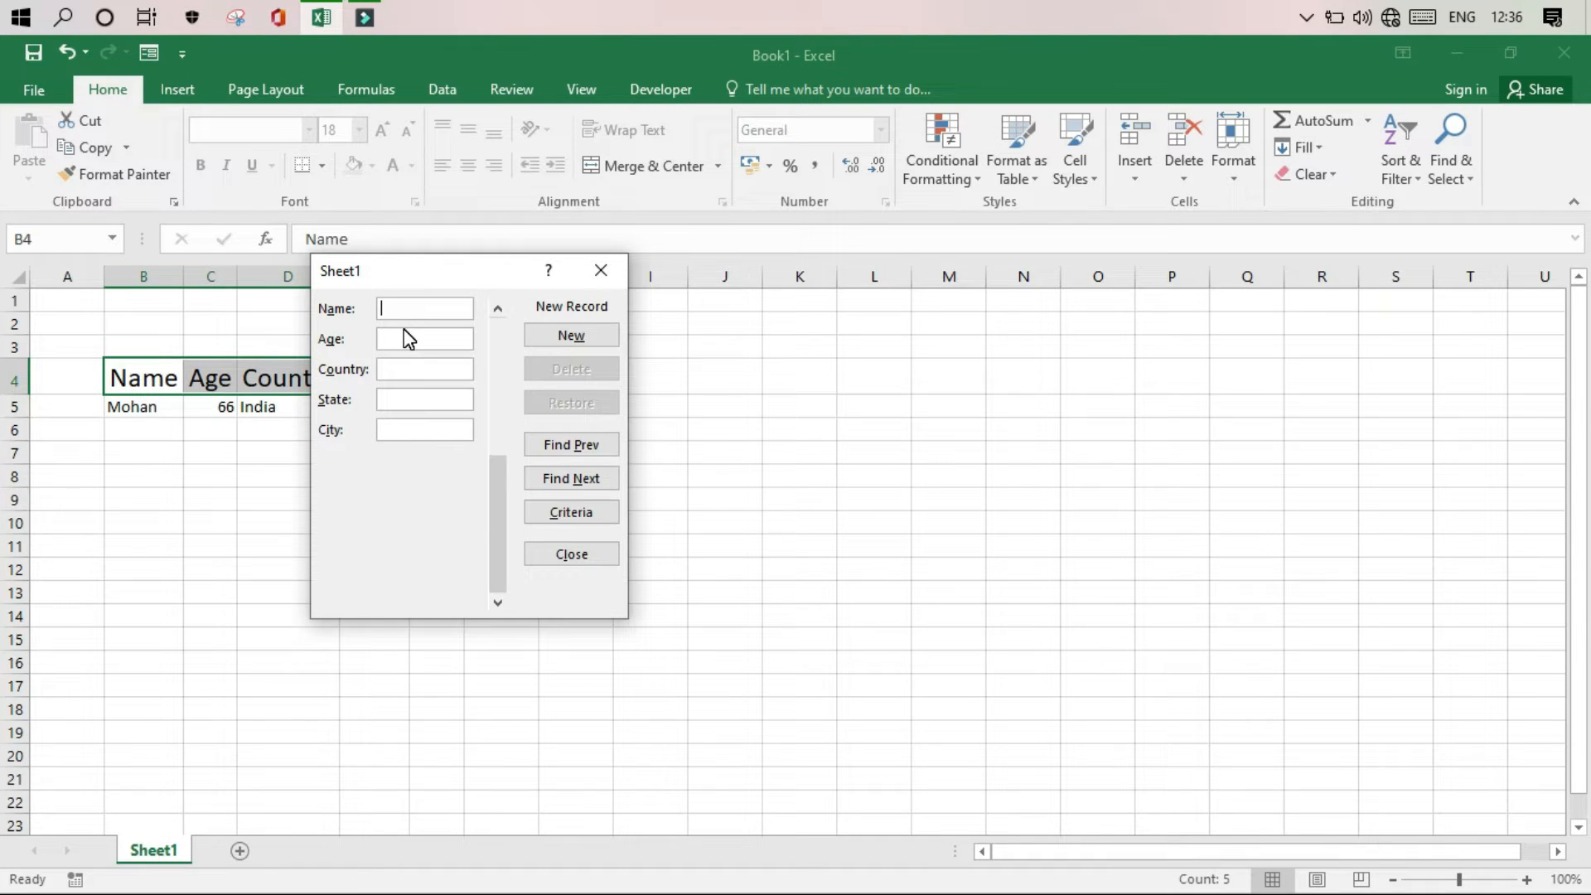
Add a second record with the person's name, age 29, country India, state Tamil Nadu and city Madurai
text(Hari)
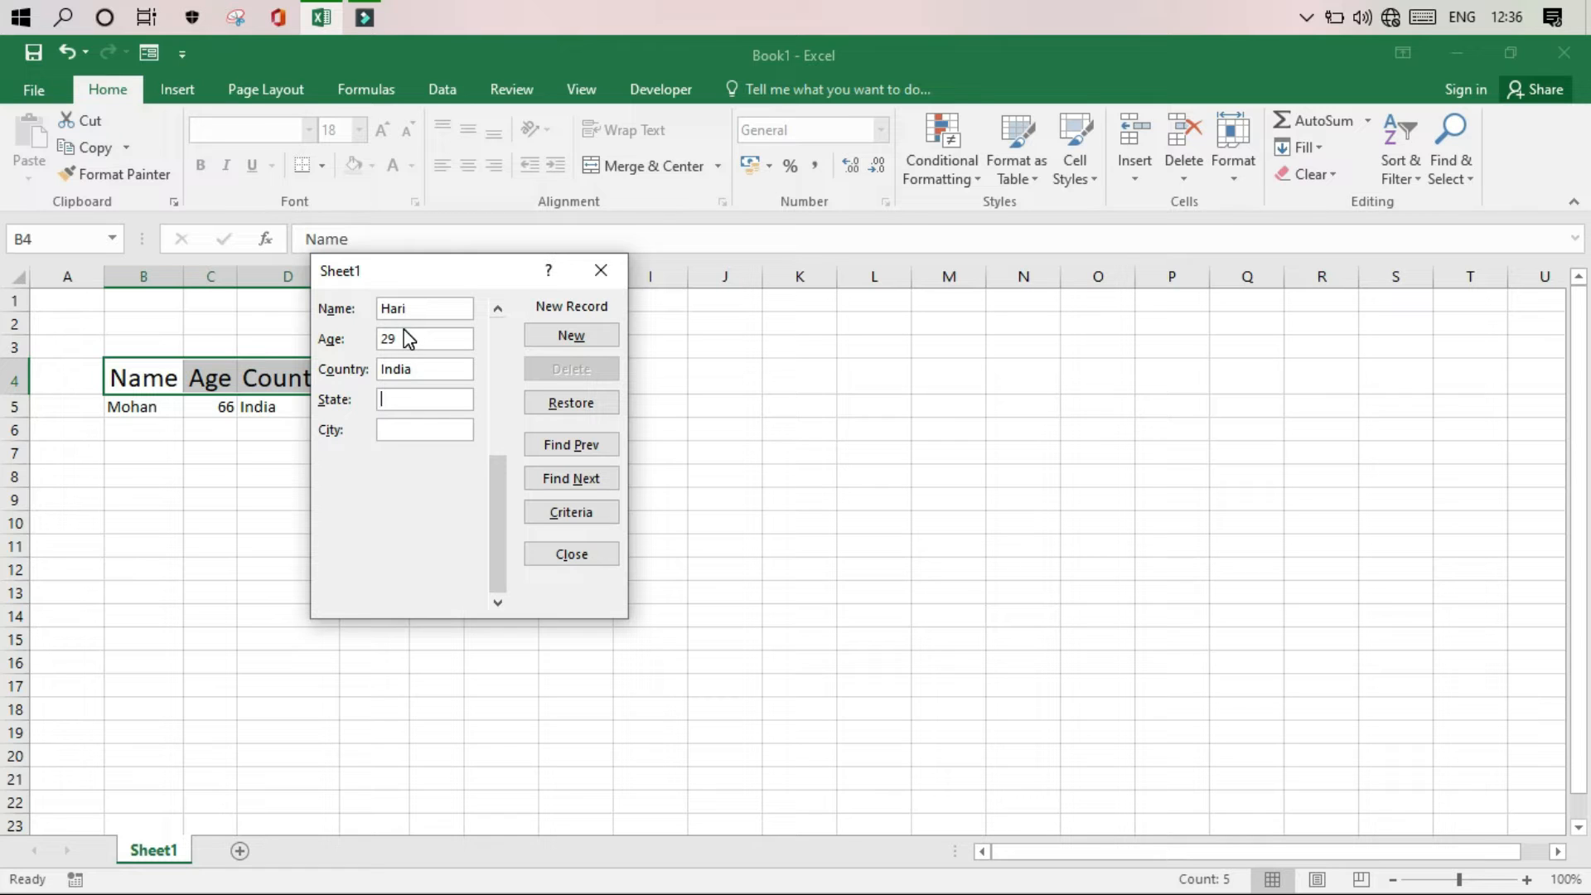
text(Tamil)
text( Nadu)
text(Madurai)
key(Return)
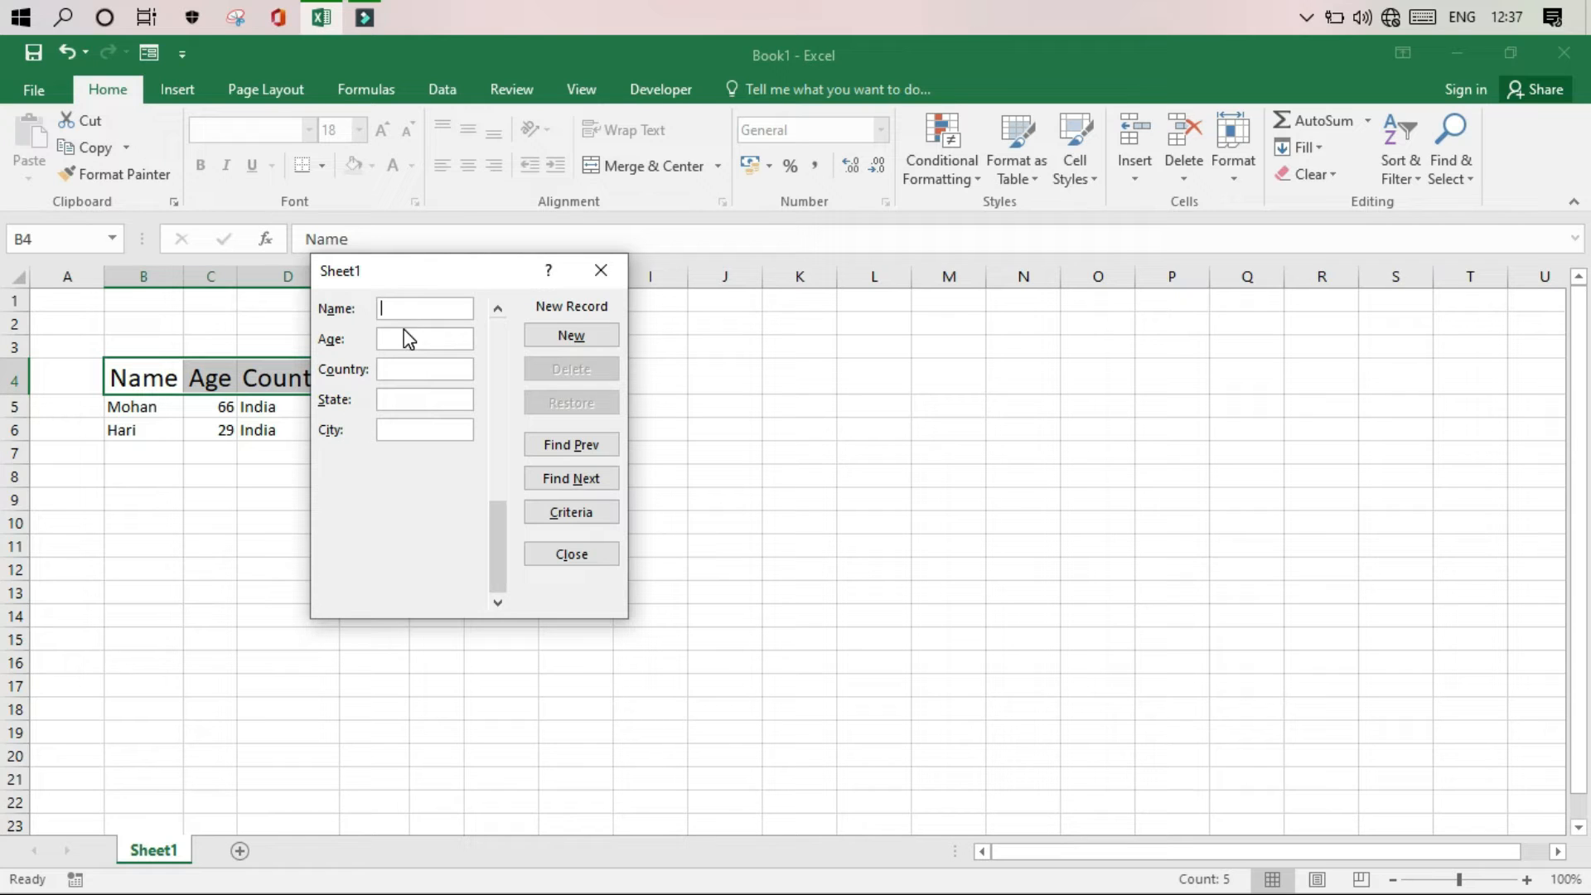
Add a third record with the person's name, age 20, country India, state Tamil Nadu and city Maduari
text(Lokesh)
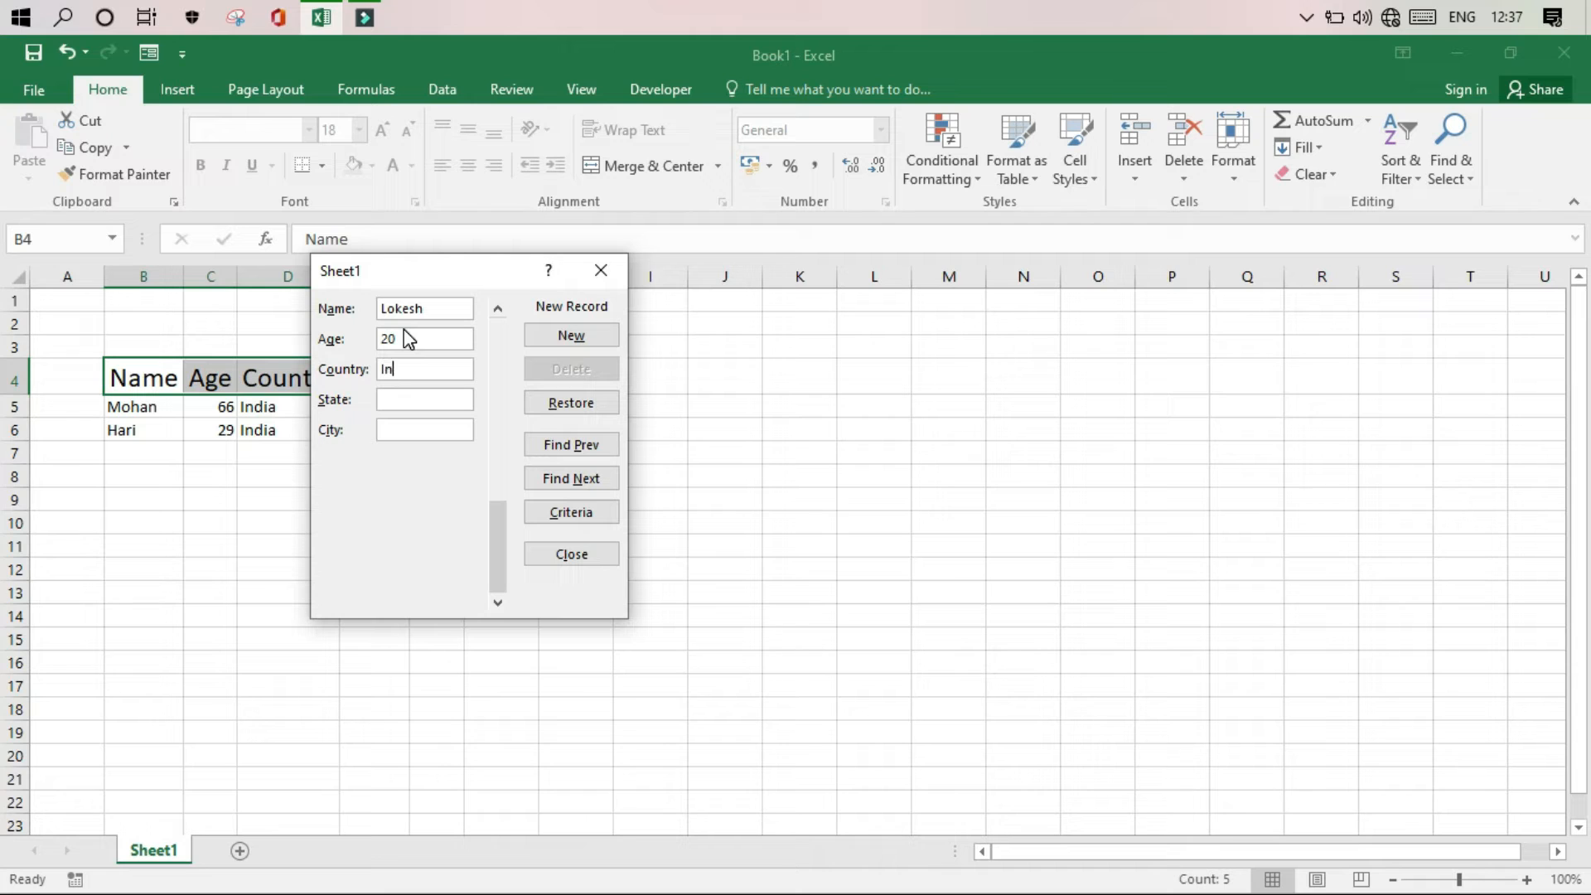
text(Tamil )
text(Nadu)
text(Maduar)
text(i)
key(Return)
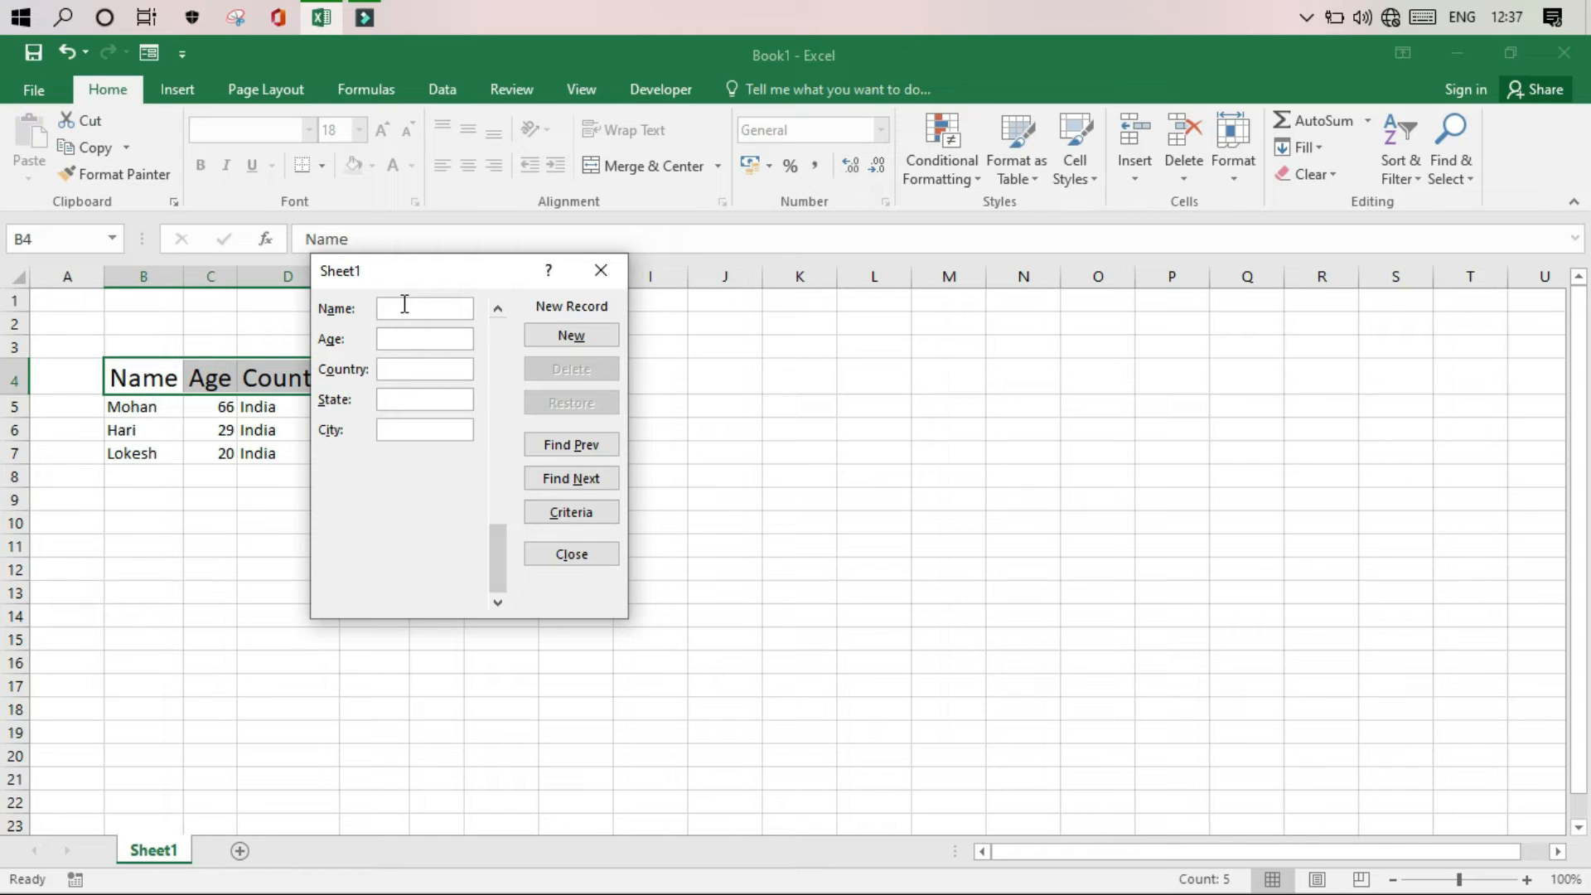
Add a fourth record containing only the person's name
text(Shiv)
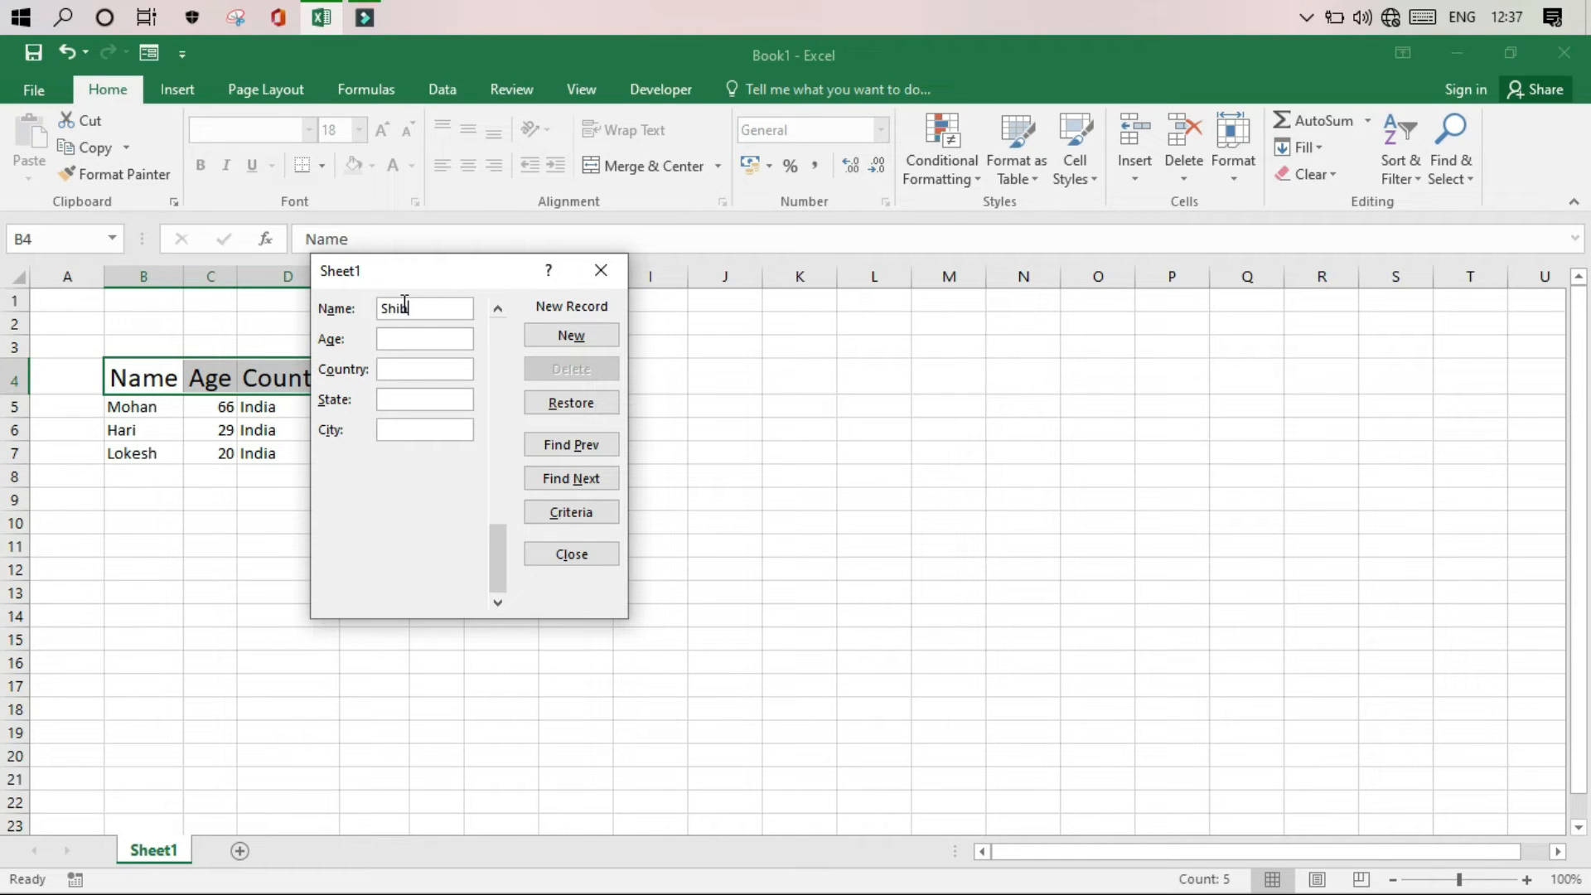
text(ani)
key(Return)
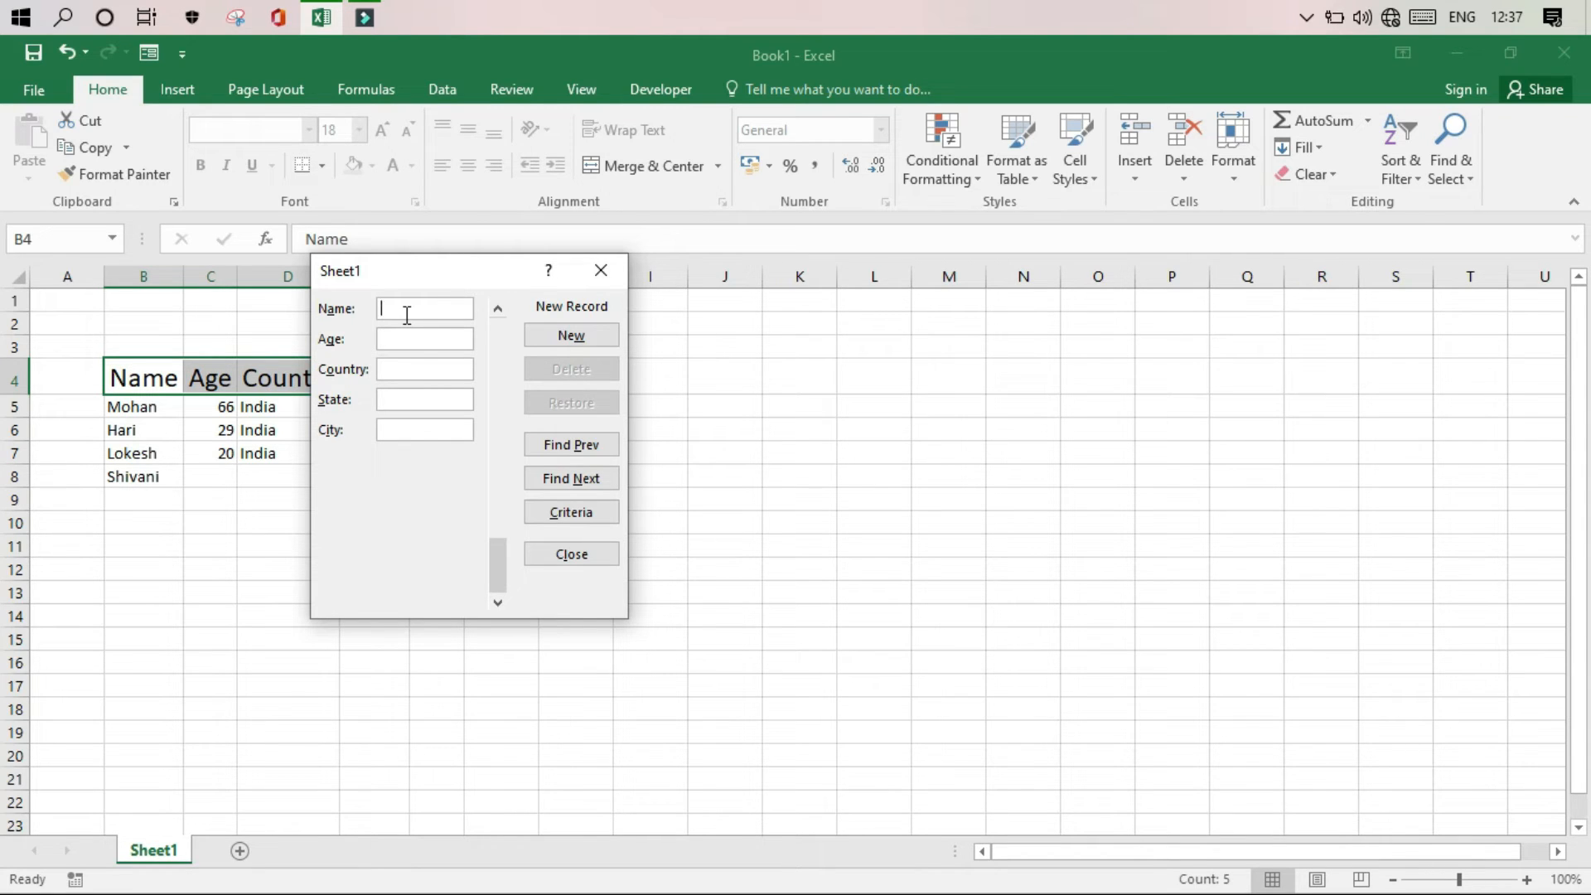
click(557, 339)
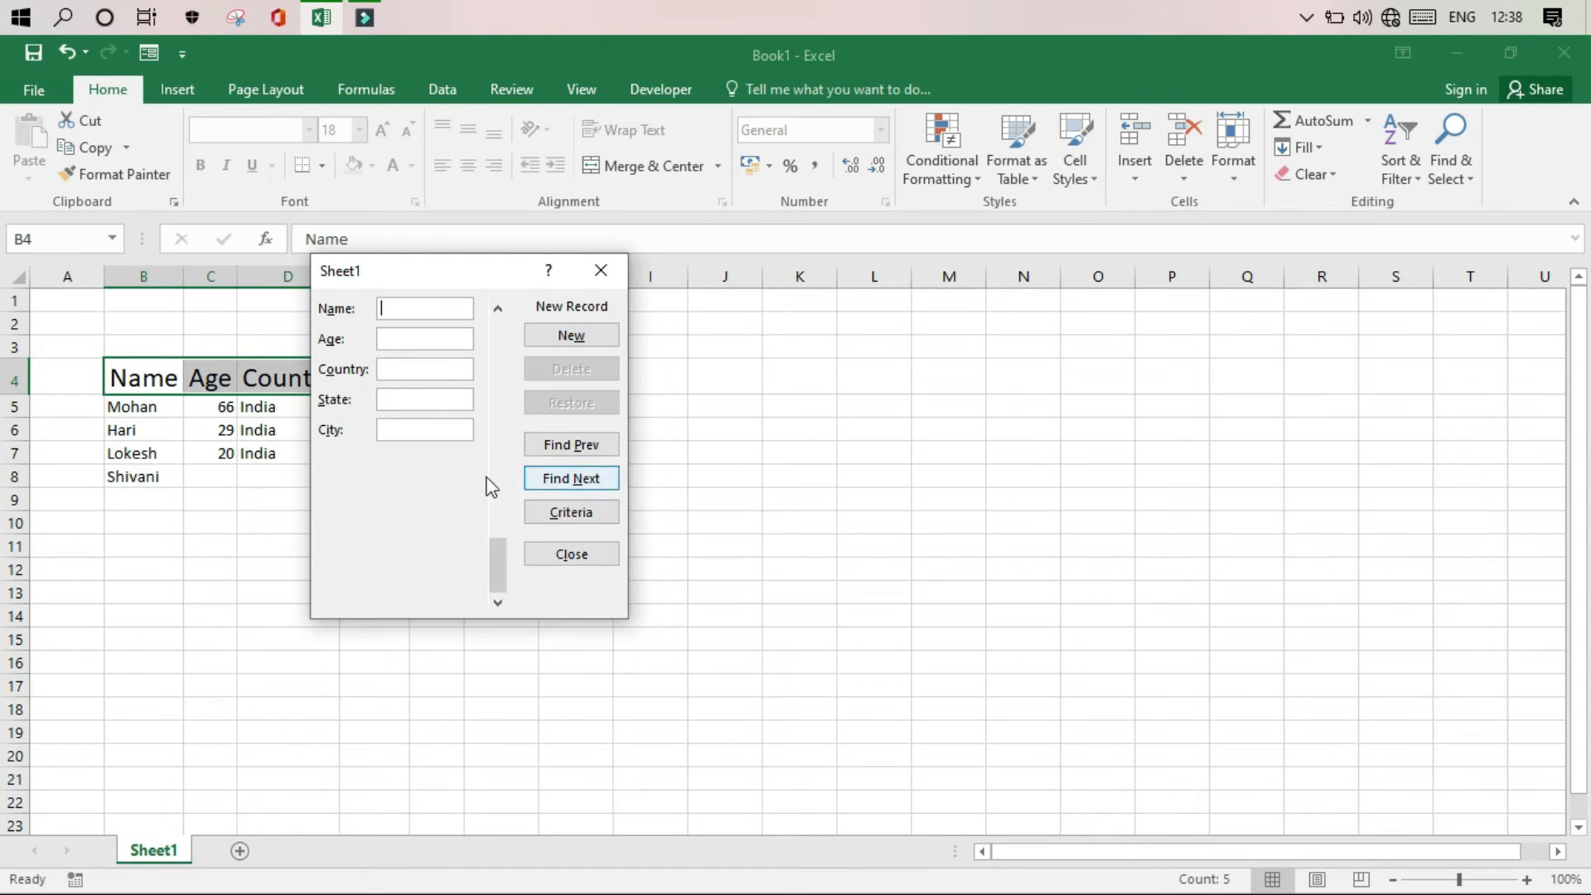
Move the form clear of the table and complete the fourth record with age 20, country India, state Tamil Nadu and city Madurai
drag(419, 272, 715, 255)
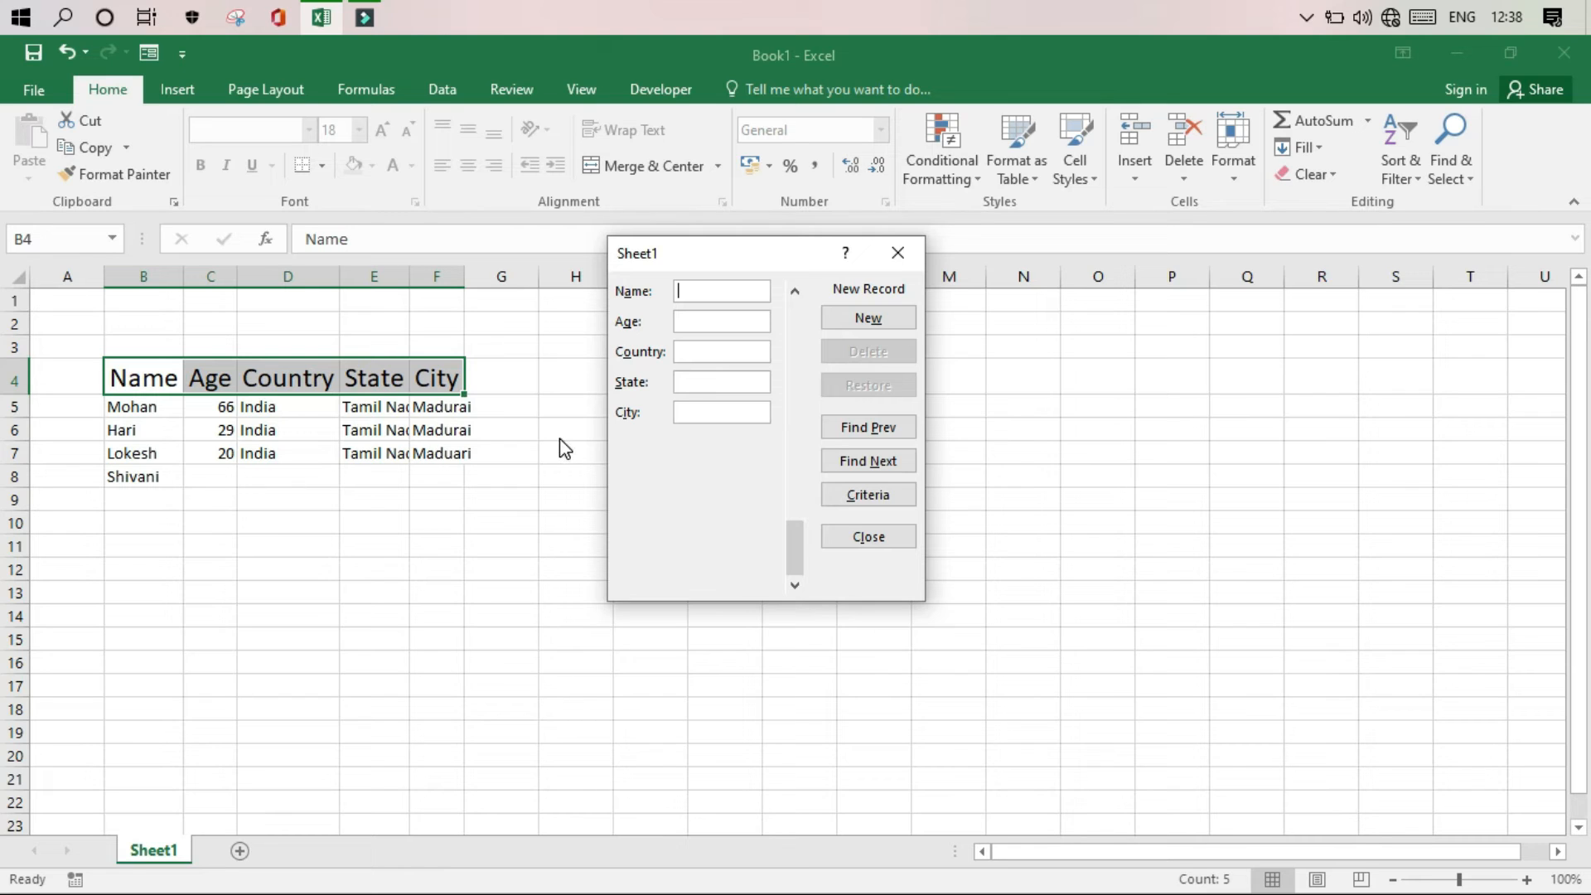
click(885, 425)
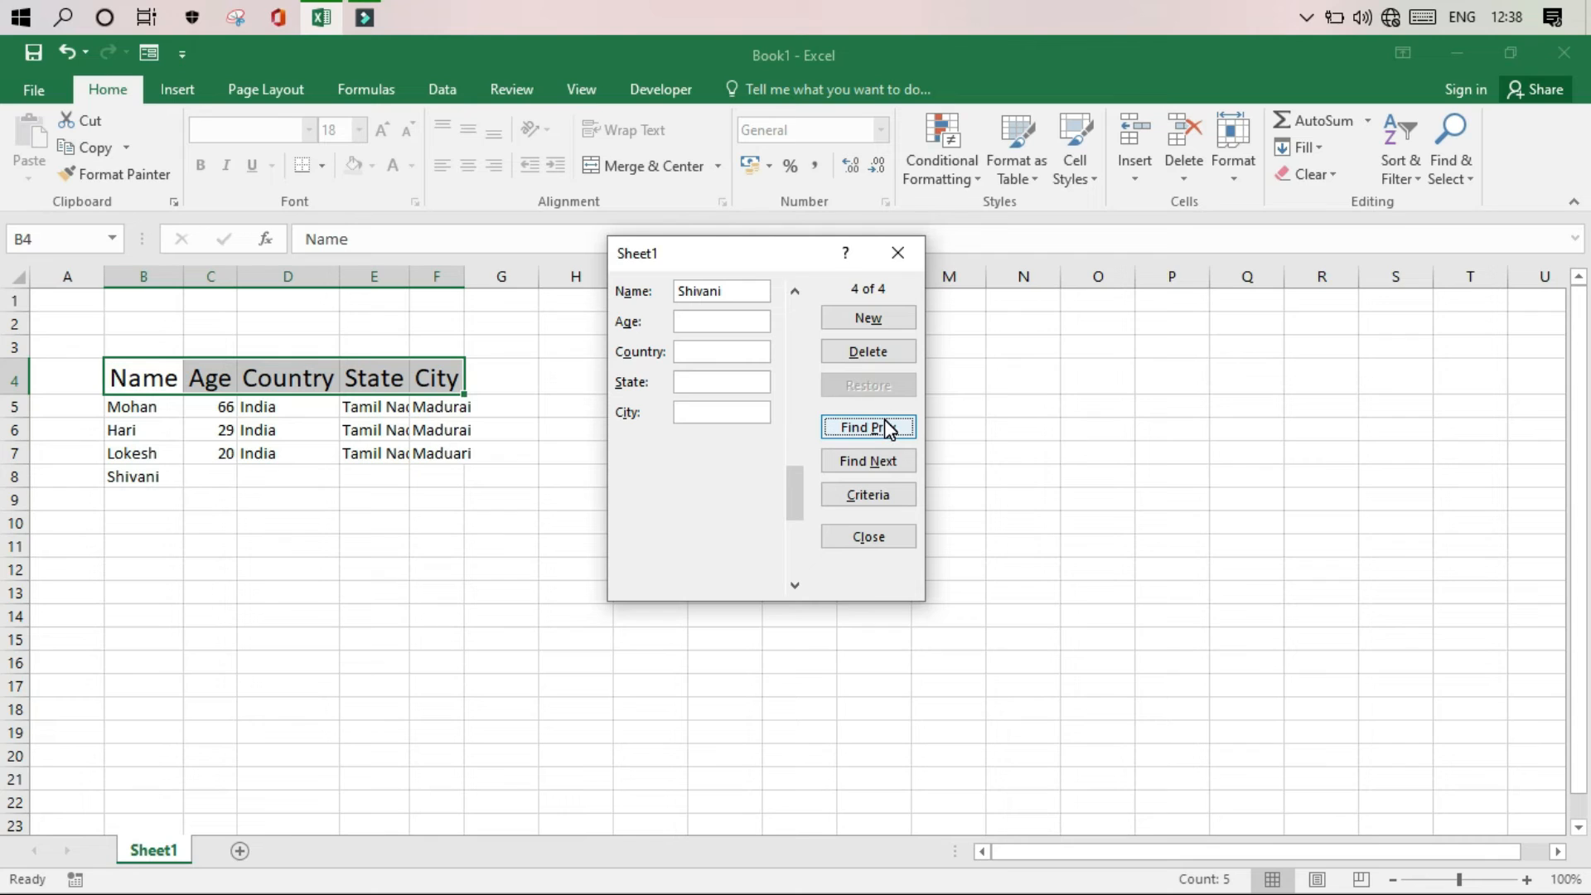
click(735, 321)
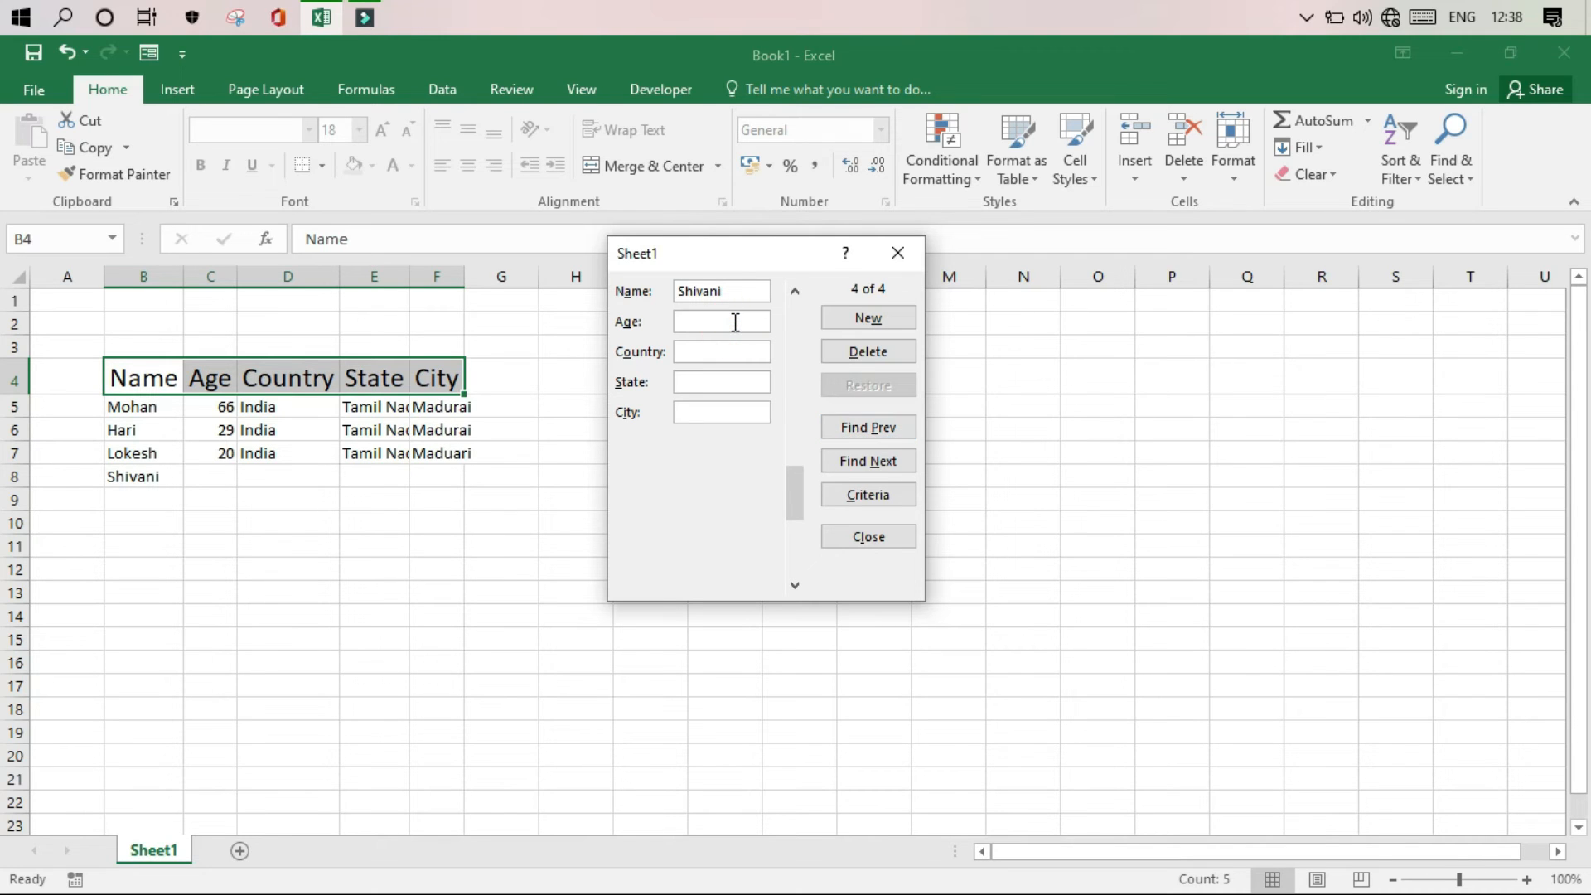
text(20)
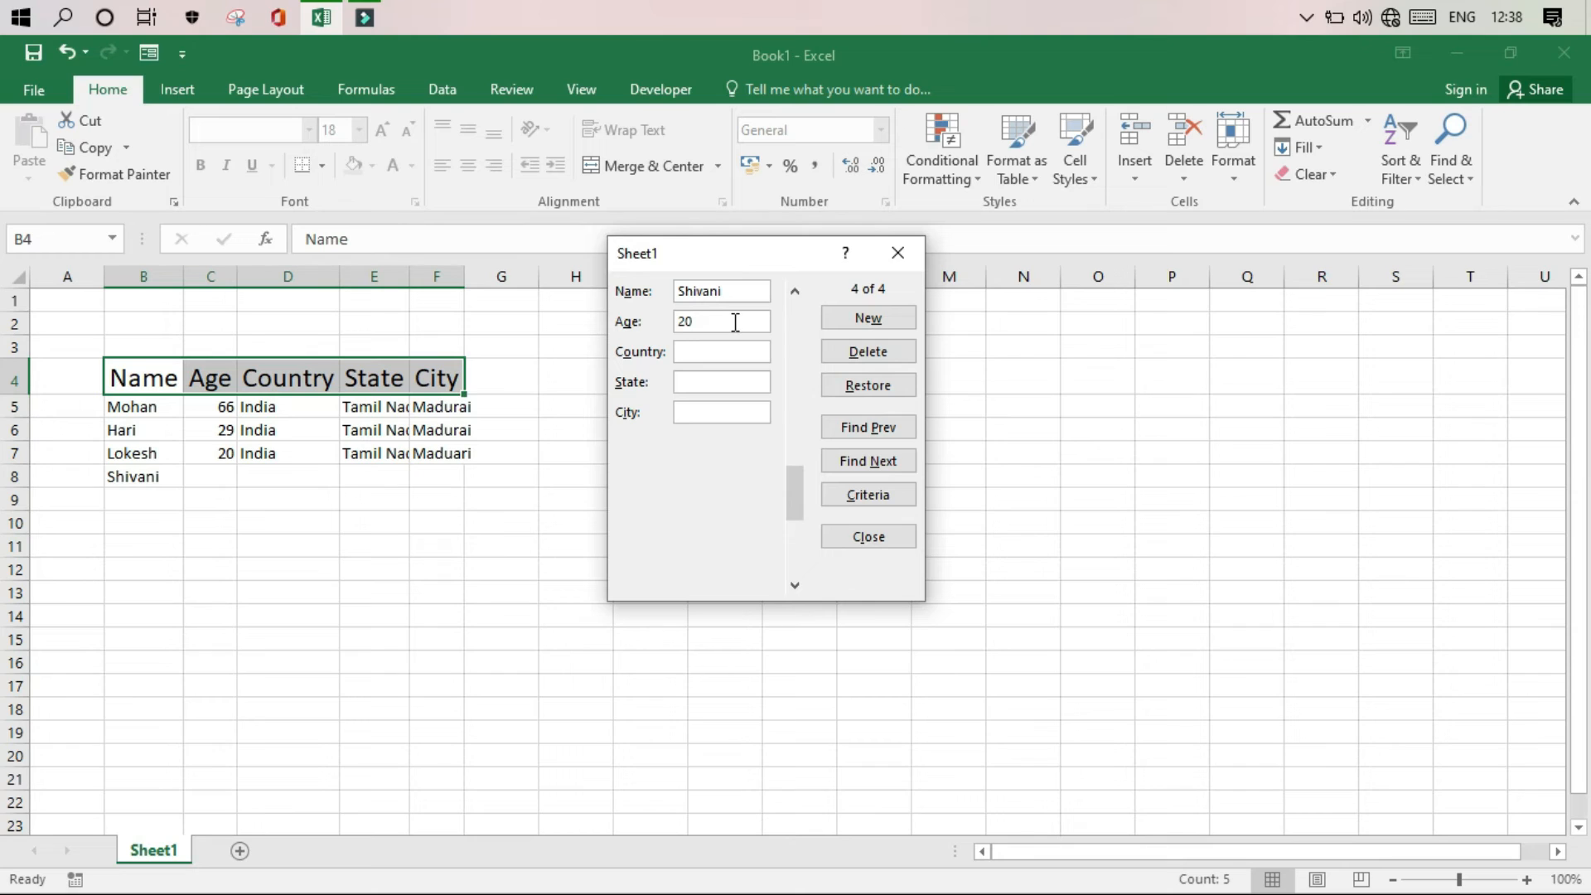
text(India)
key(Tab)
text(Tamil Nadu)
key(Tab)
text(Madurai)
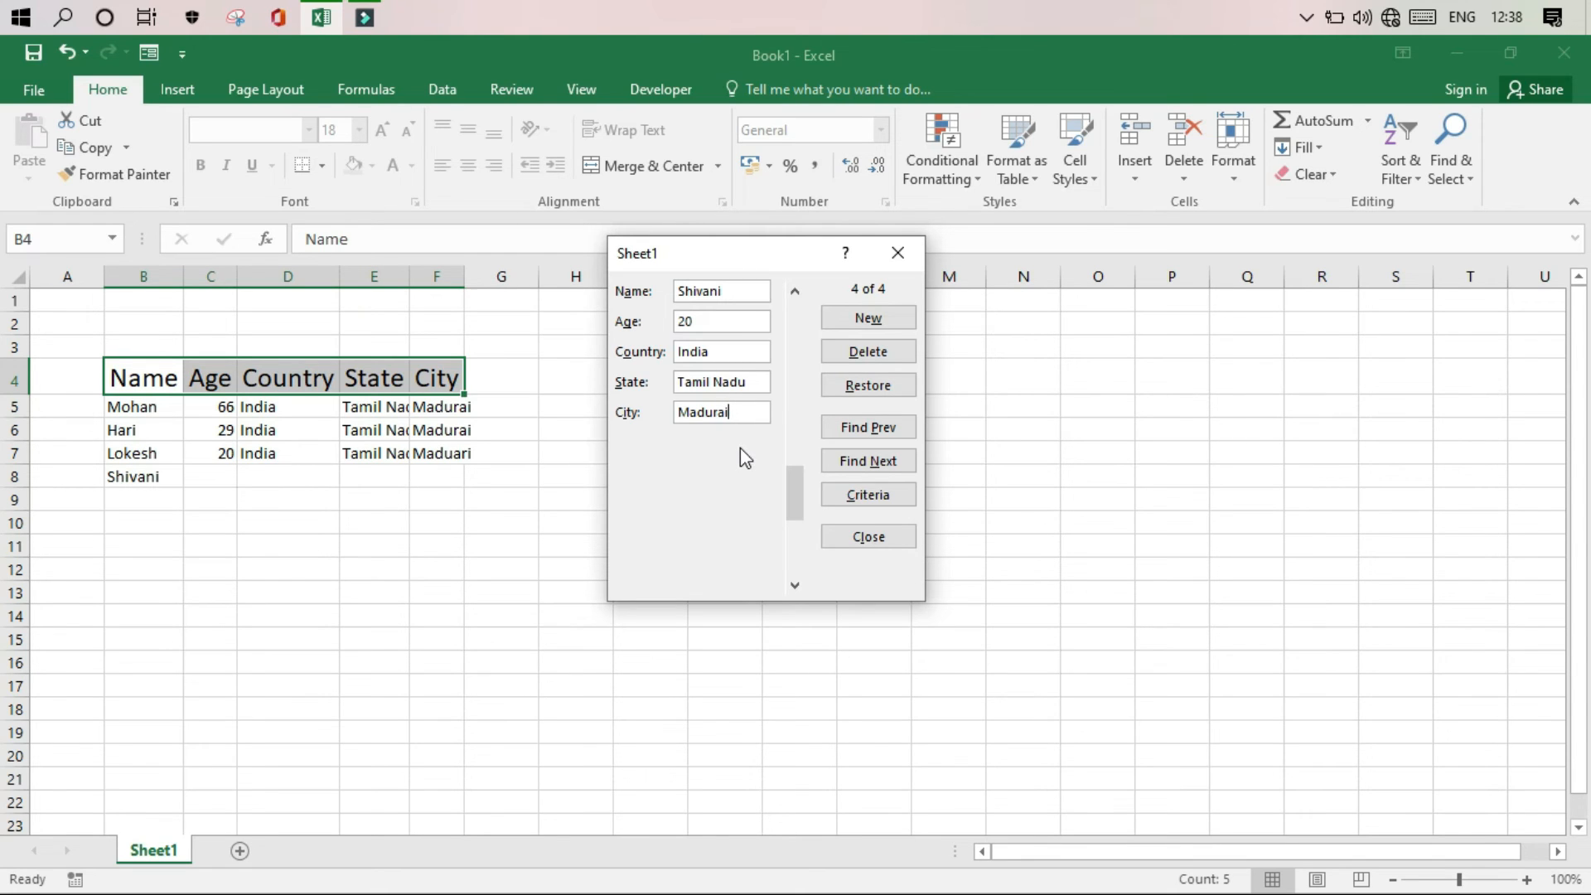
key(Return)
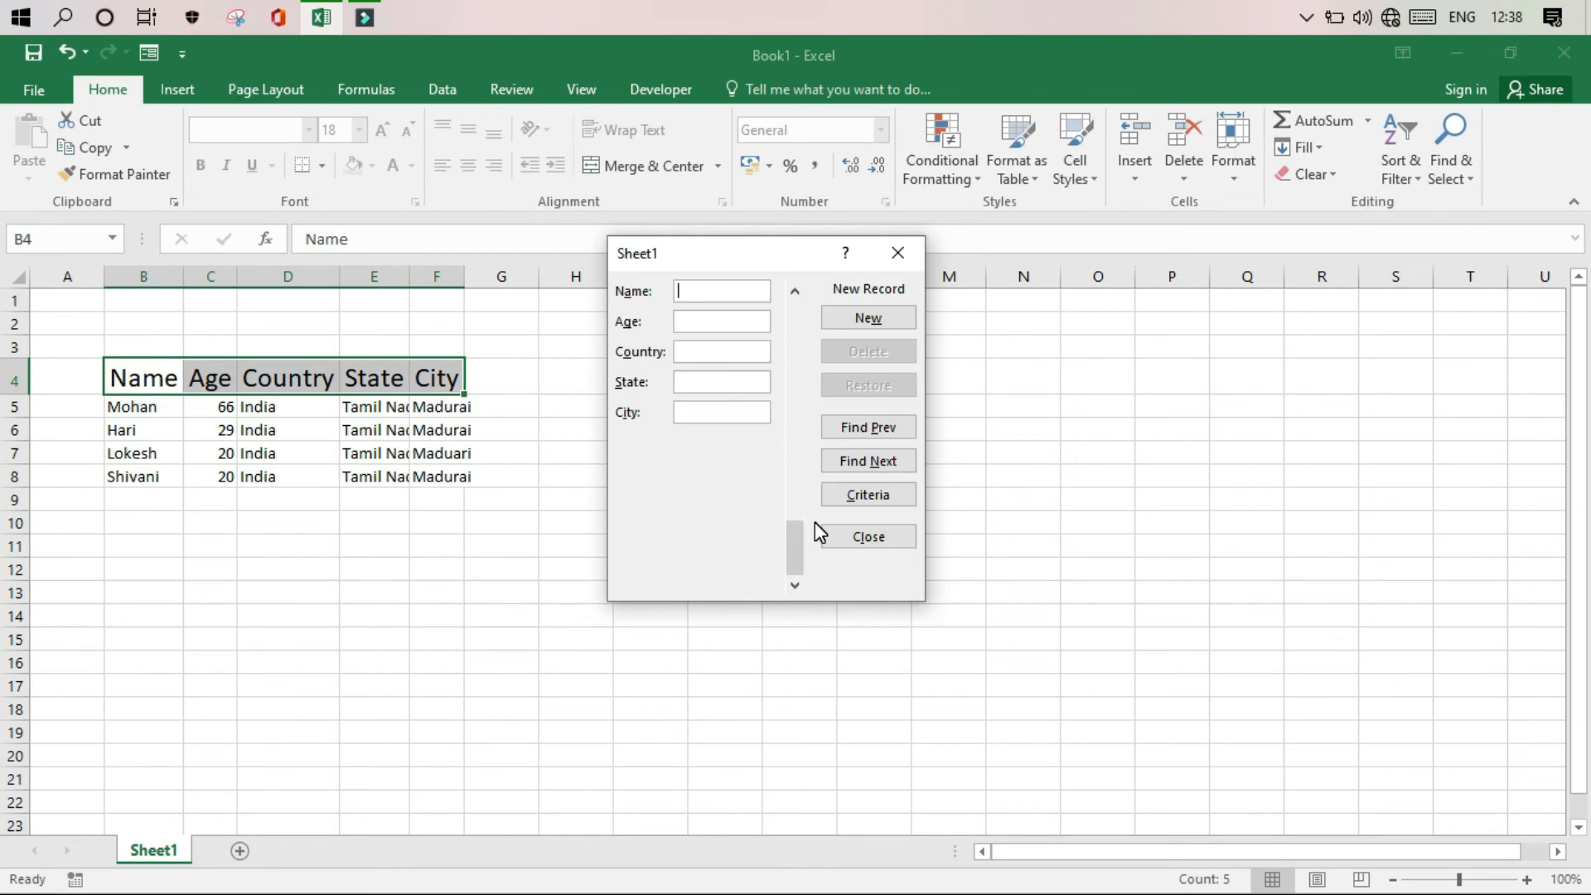
Browse backward and forward through the four saved records in the data form
click(867, 431)
click(867, 431)
click(867, 431)
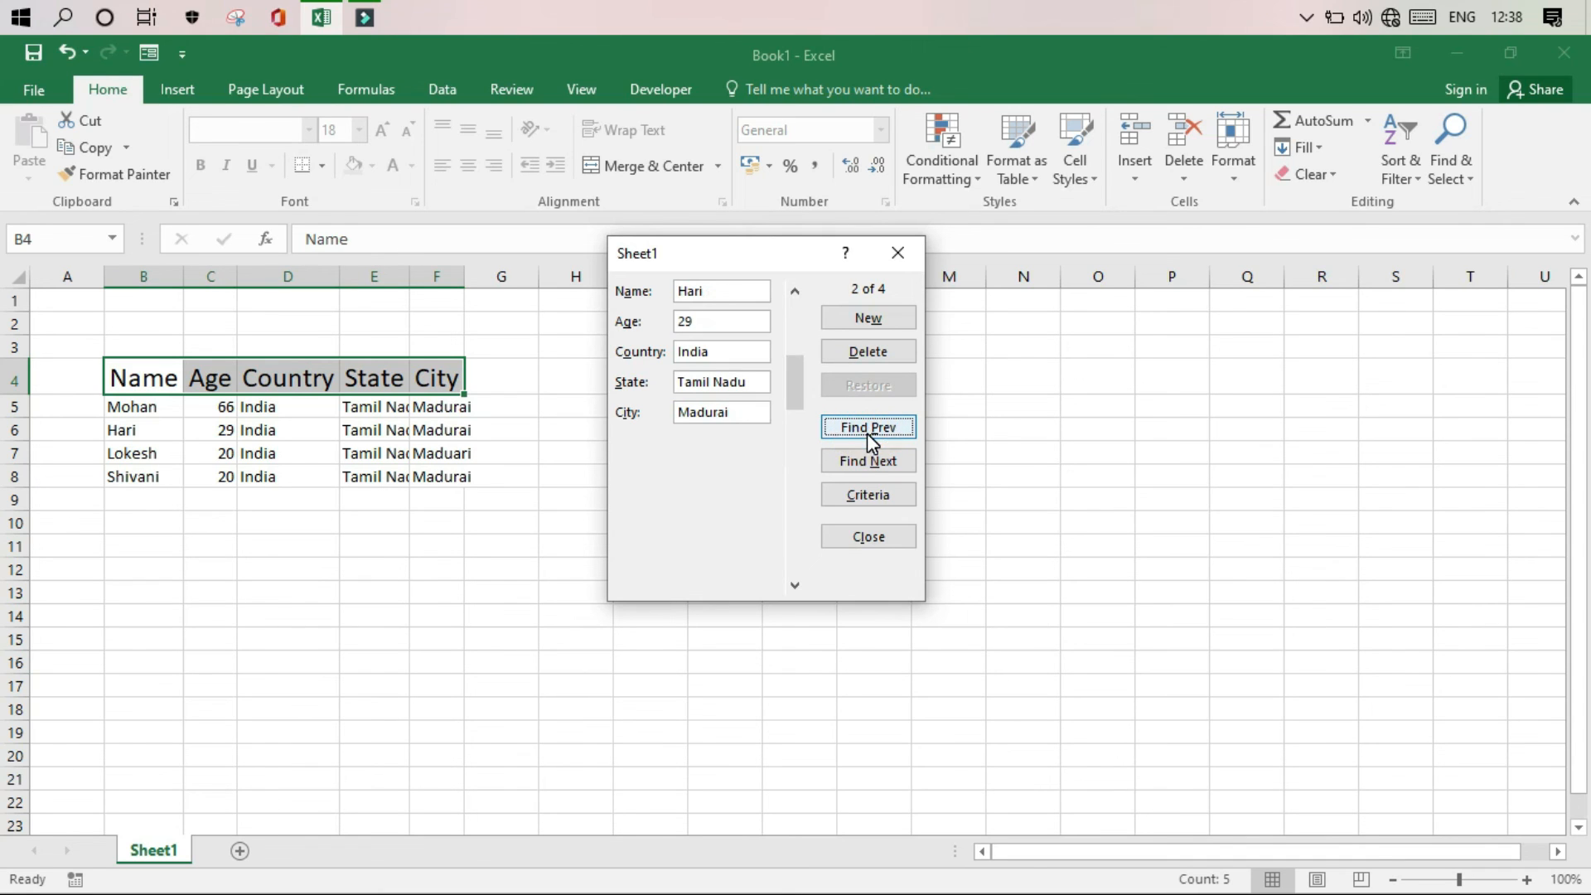
click(867, 431)
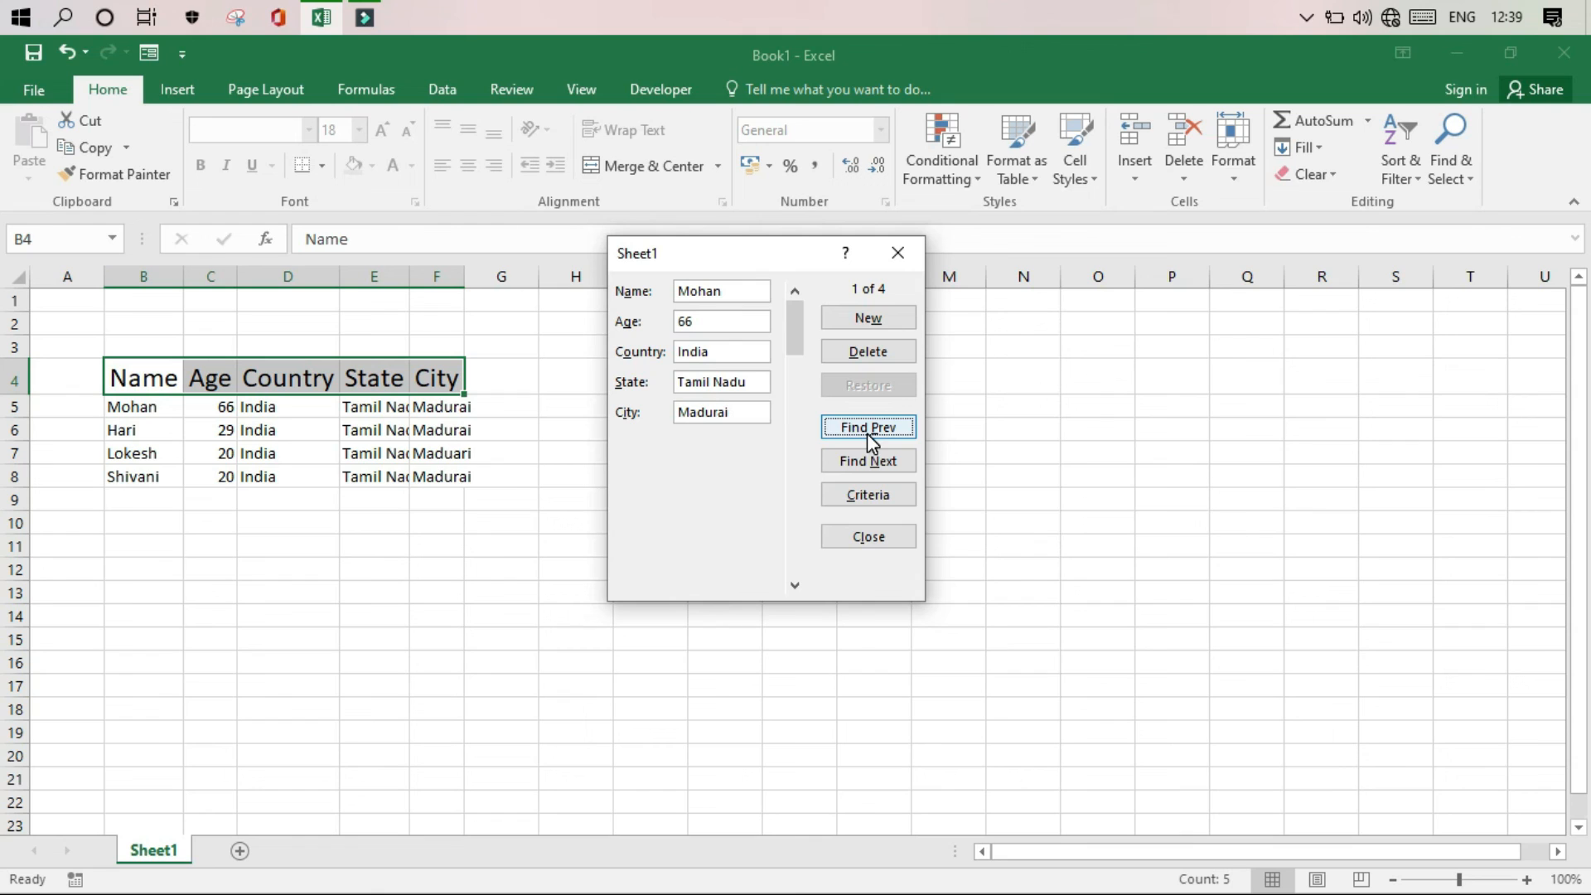
click(886, 477)
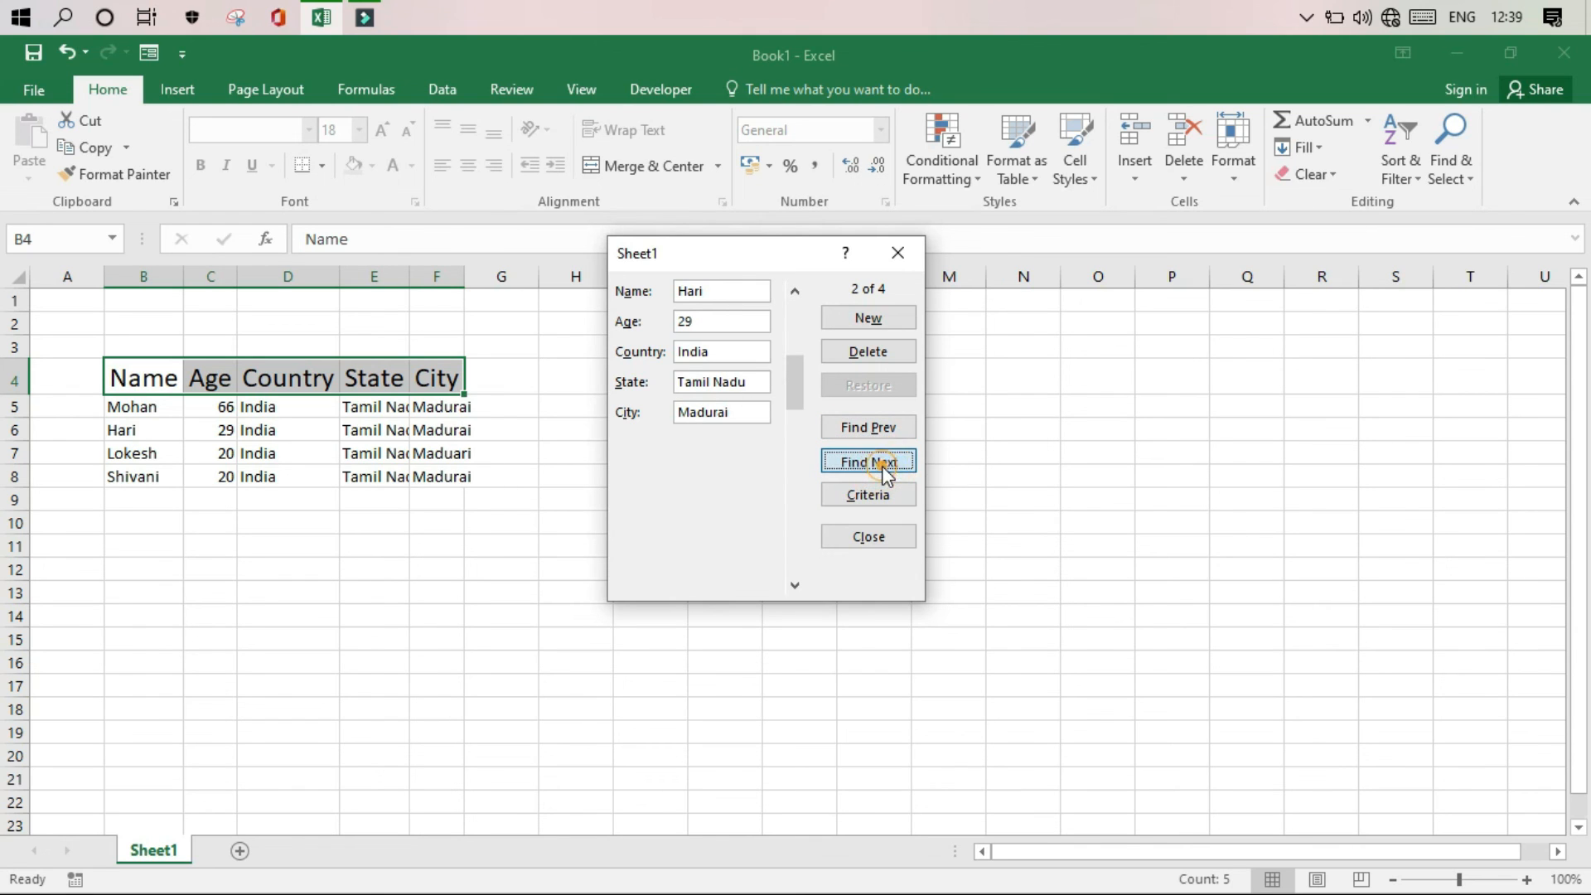
click(887, 474)
click(887, 474)
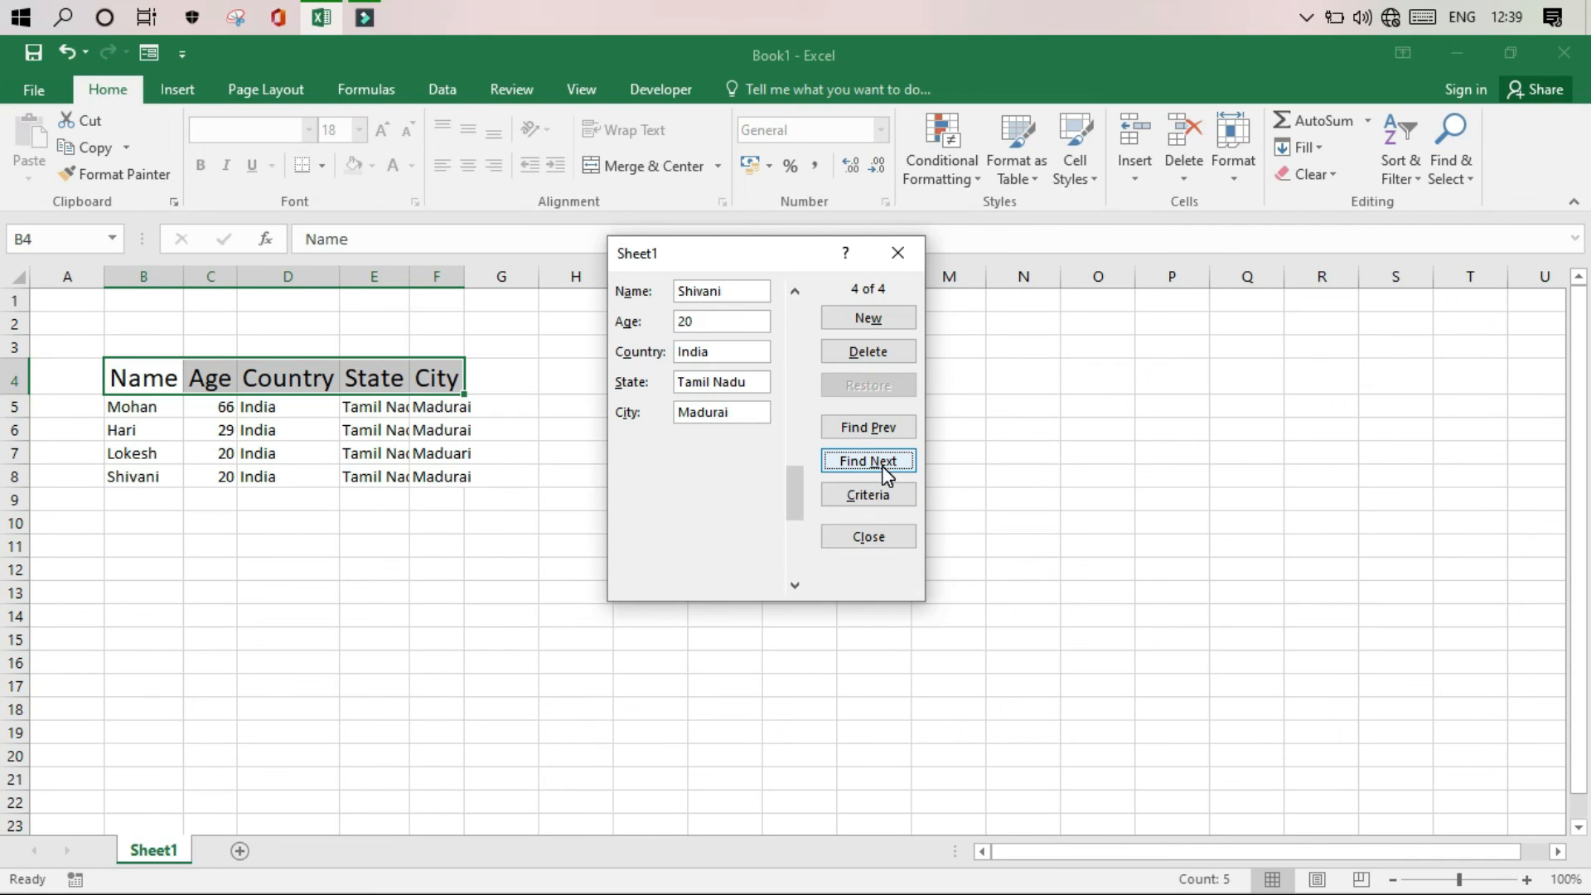
click(865, 429)
click(864, 430)
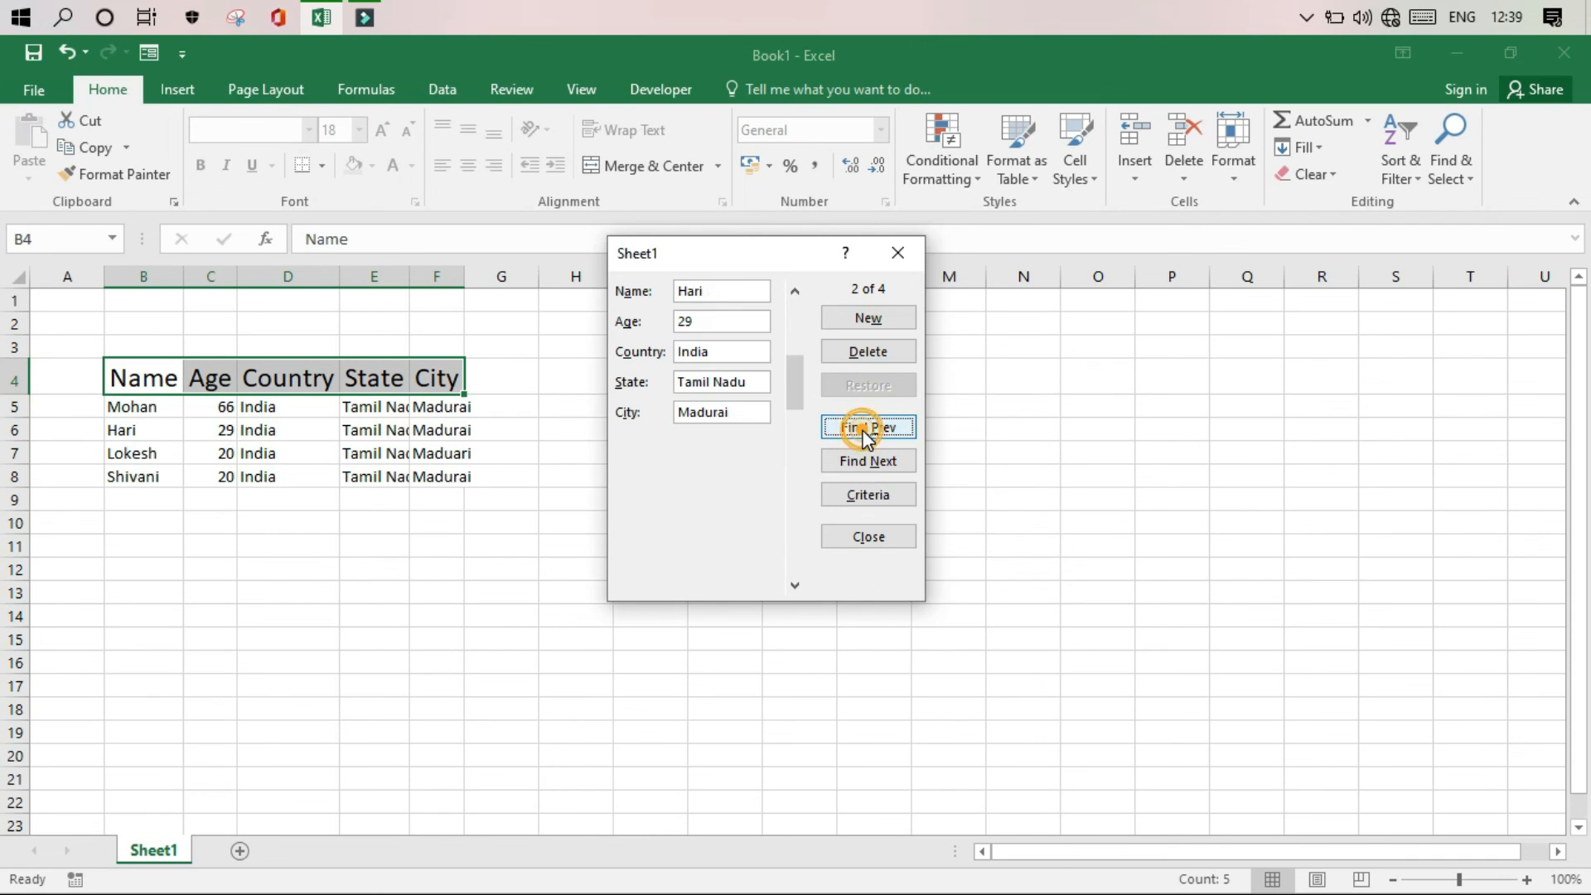
click(865, 430)
click(869, 464)
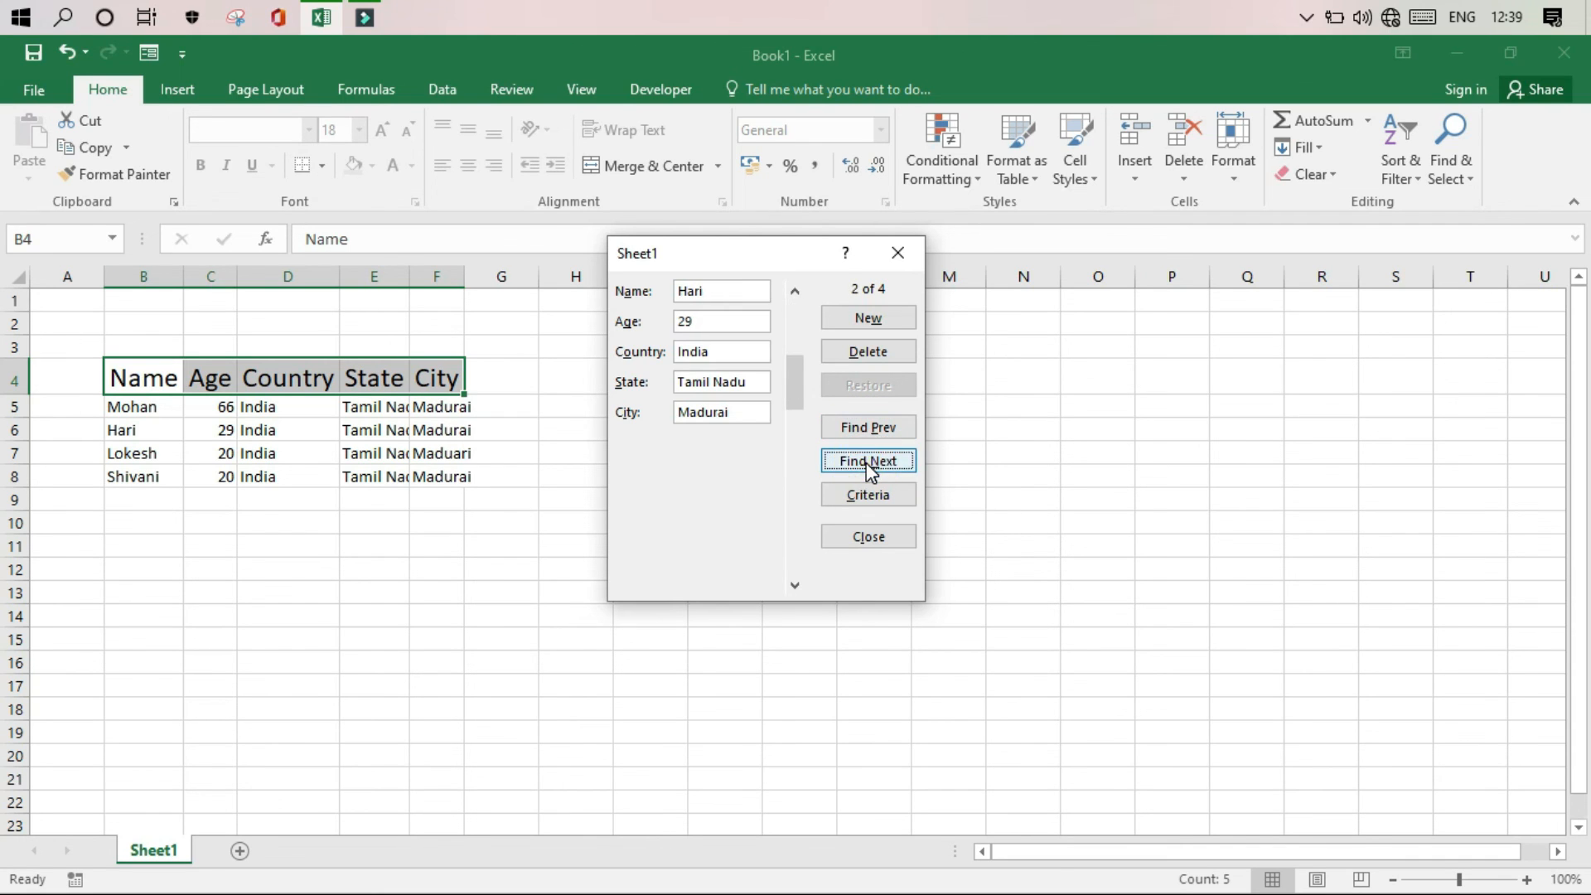
click(870, 467)
click(870, 468)
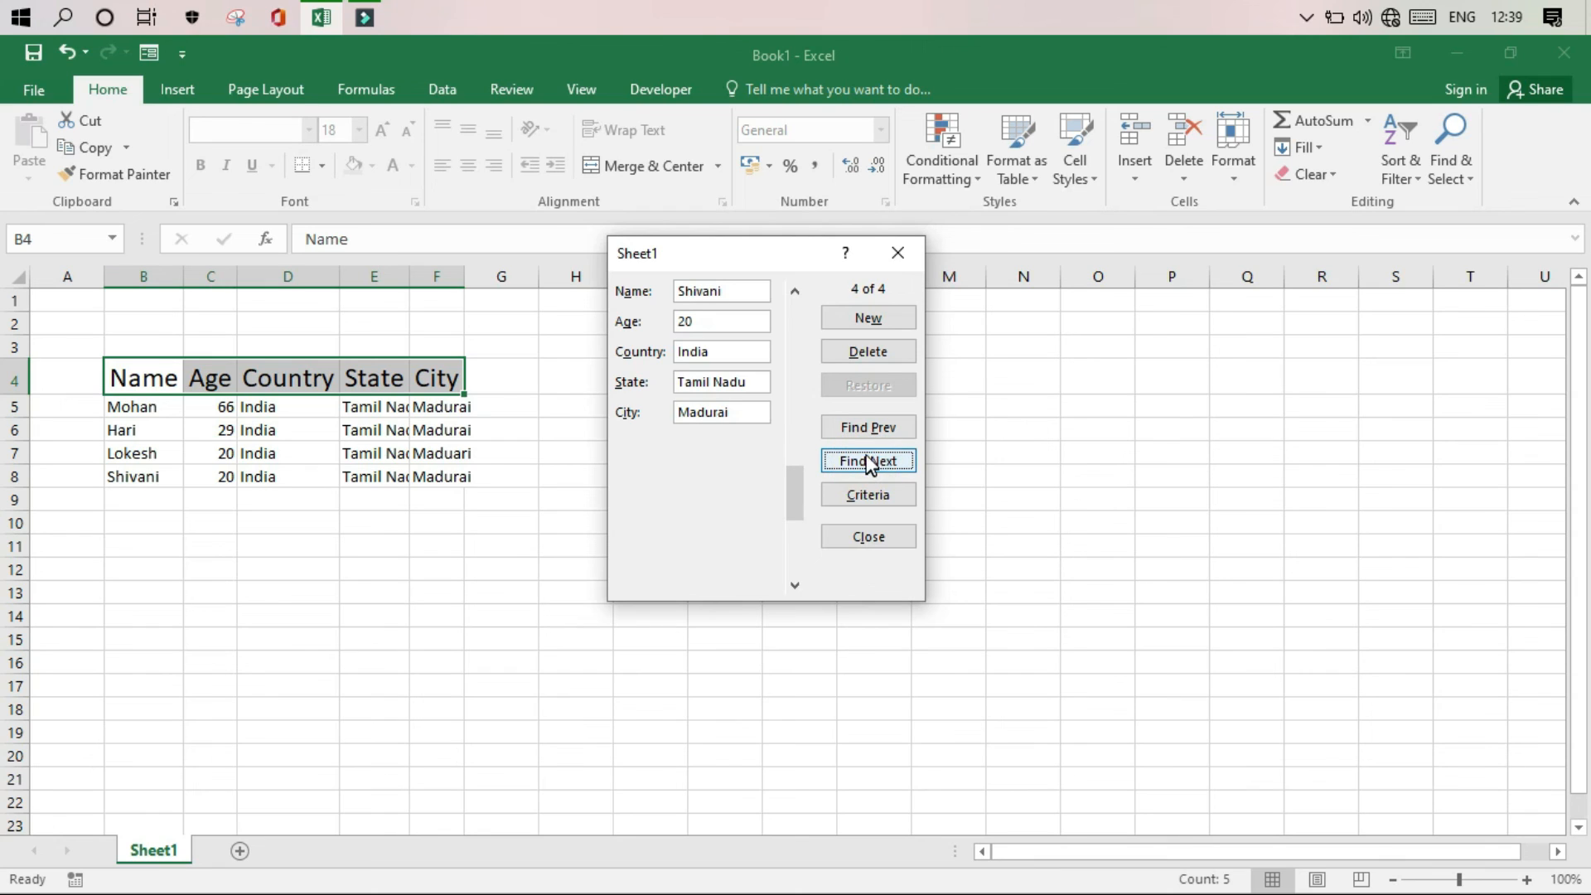